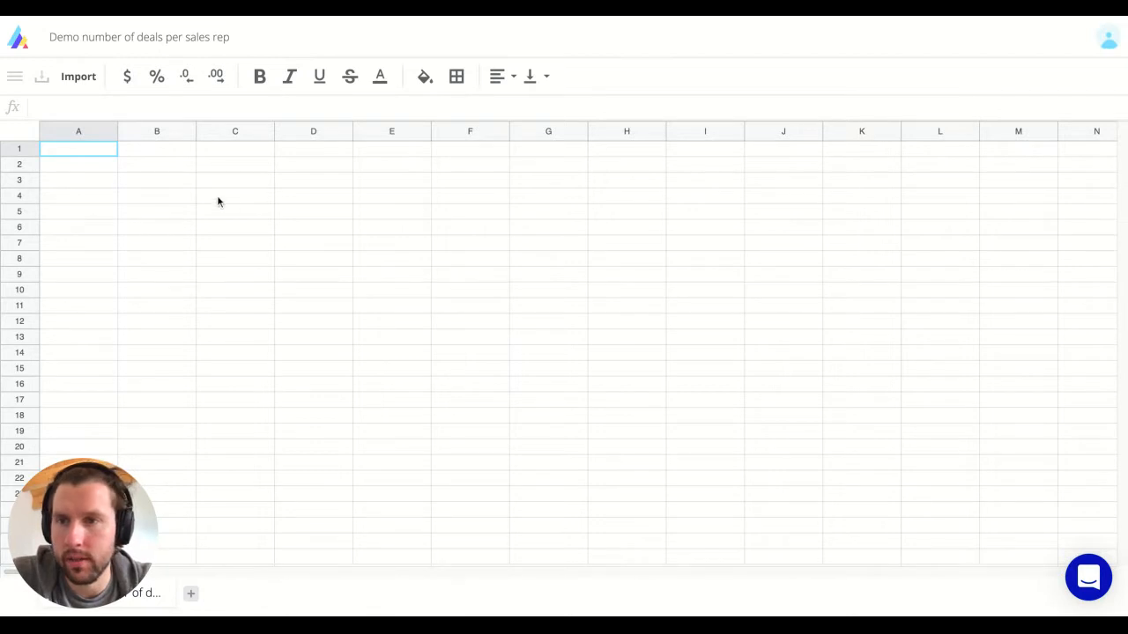
Step: Add a new sheet named 'Dashboard deals per sales rep'
left_click(169, 165)
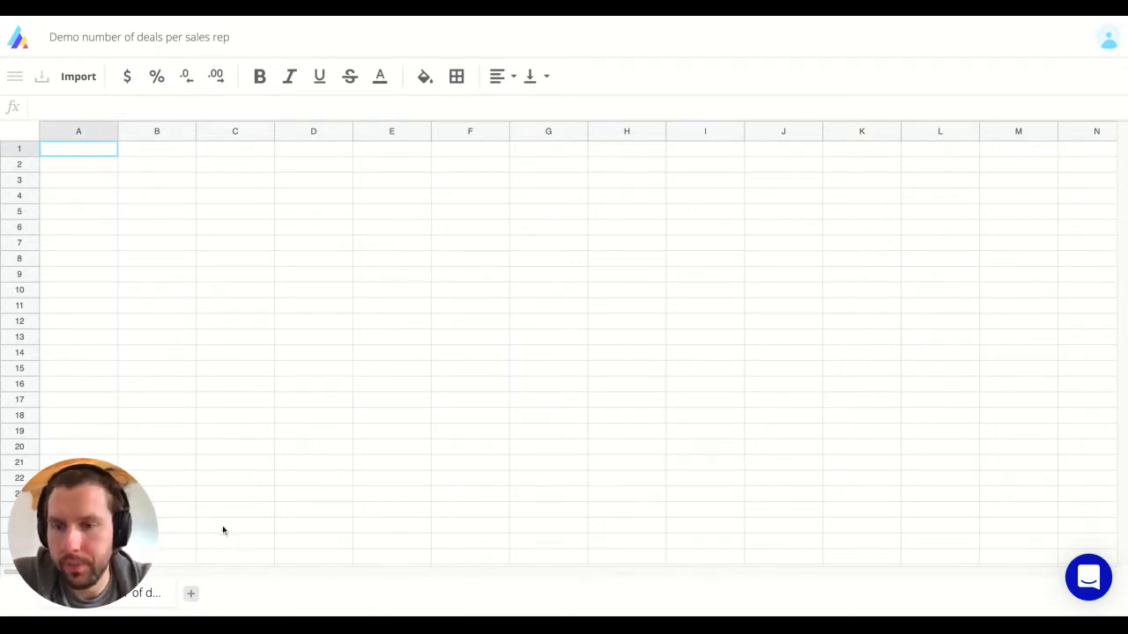
left_click(190, 593)
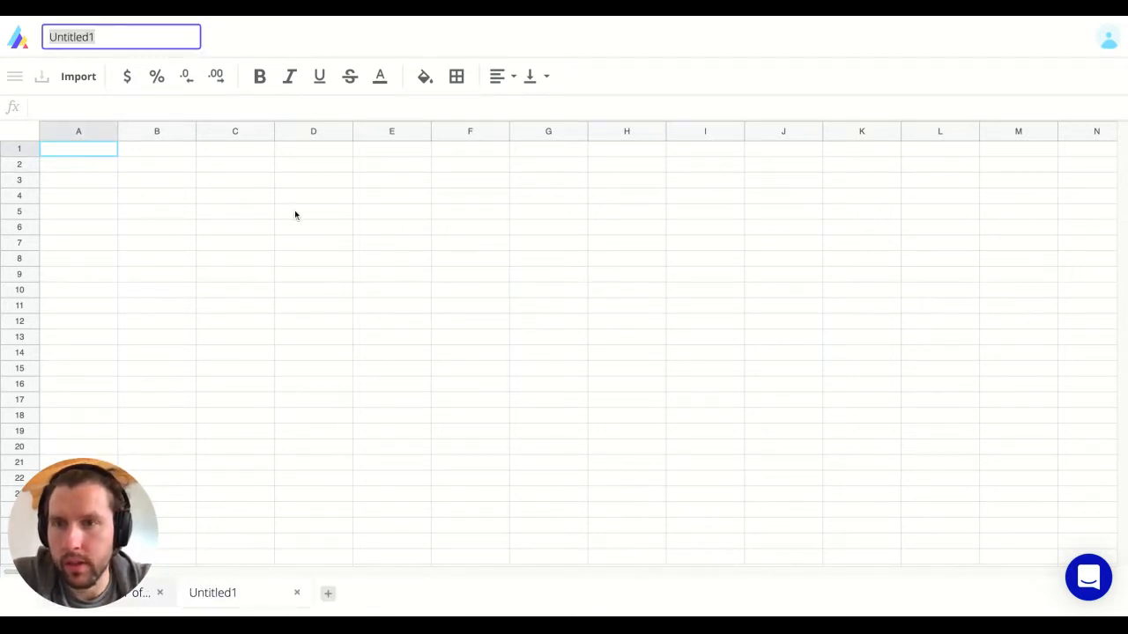
type("Dashboard ")
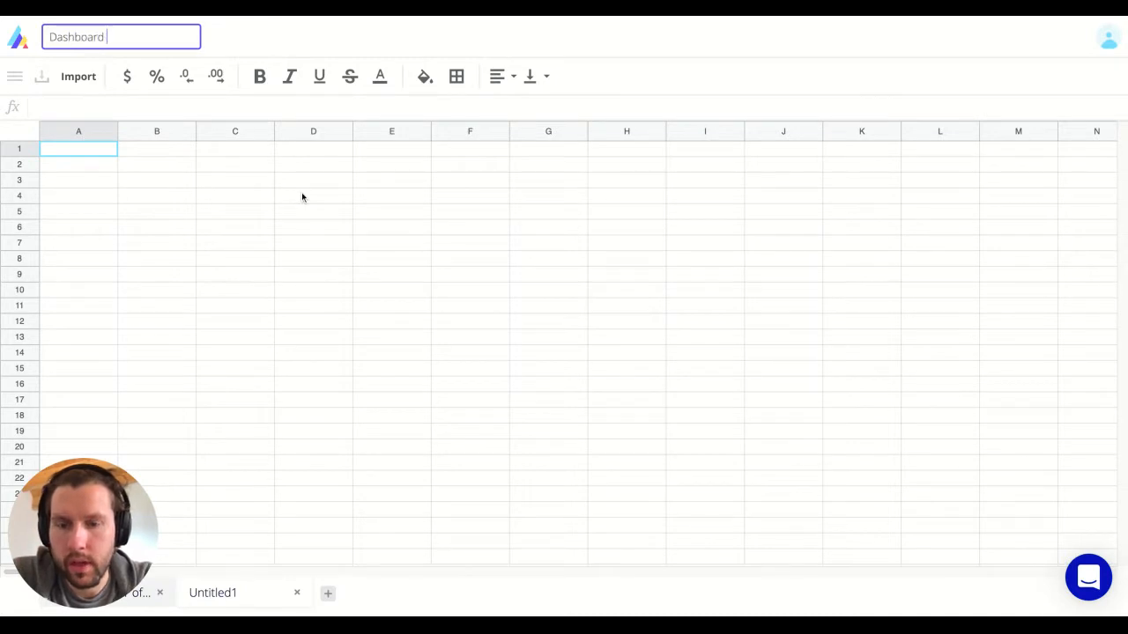
type("deals per s")
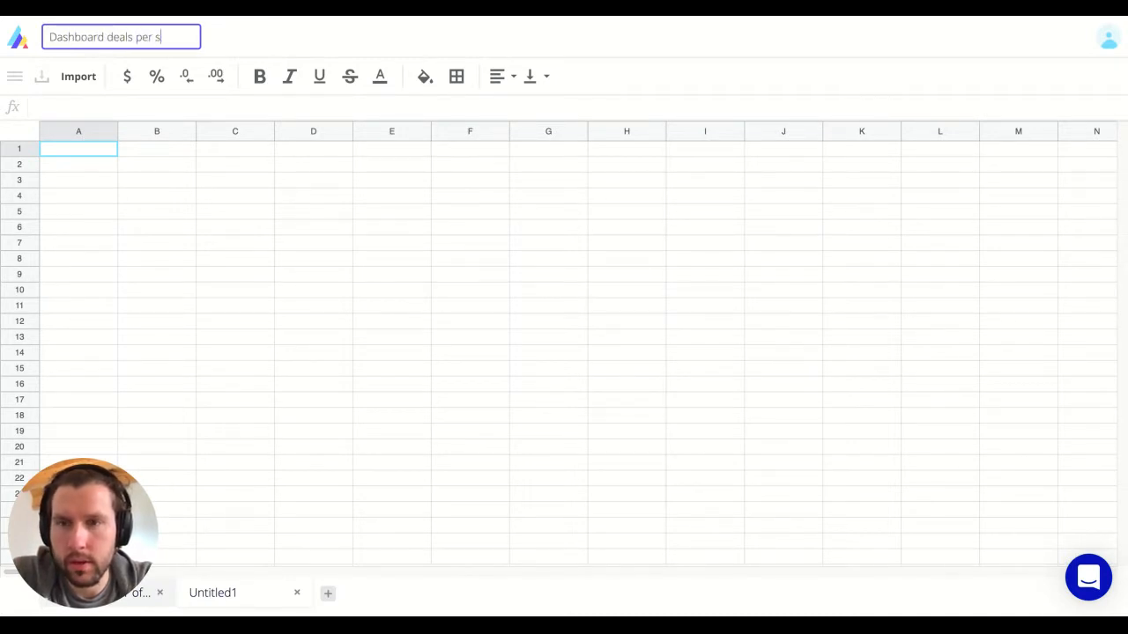
type("ales rep")
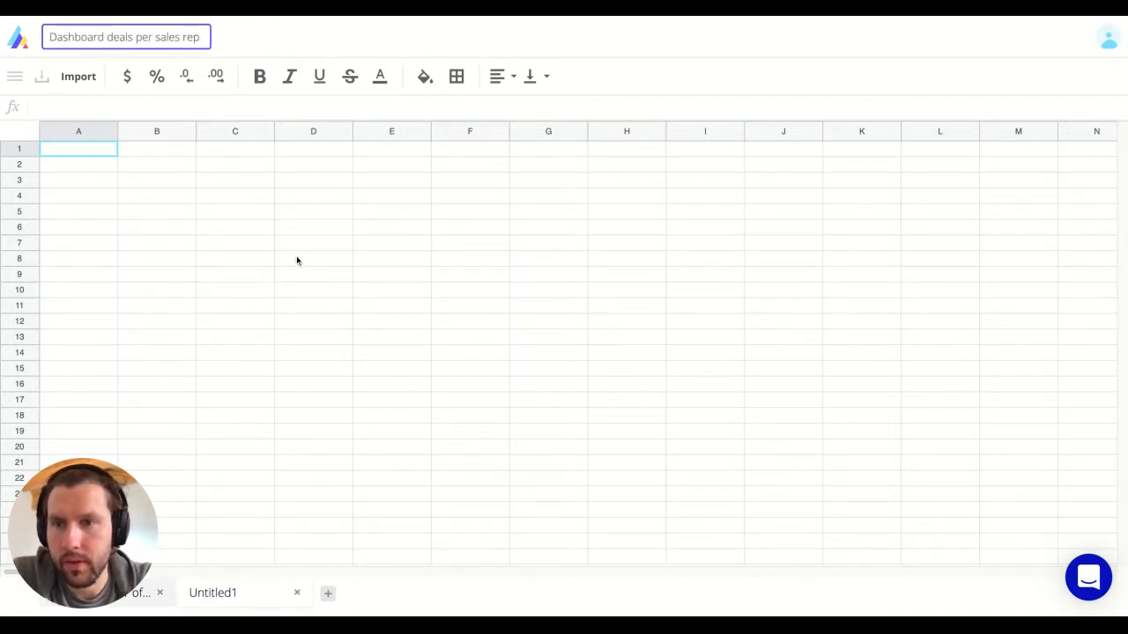
key("Return")
Step: Paste the sales rep names into B4:B12 and the seven deal-stage headers into C3:I3
left_click(176, 201)
key("Up")
key("Right")
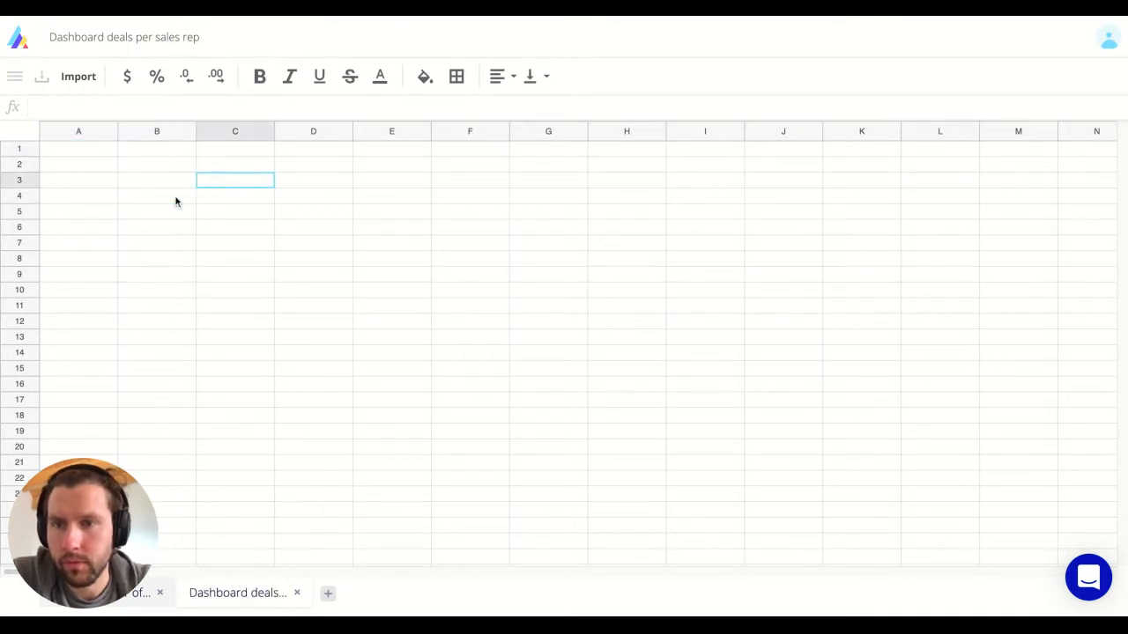
left_click(176, 201)
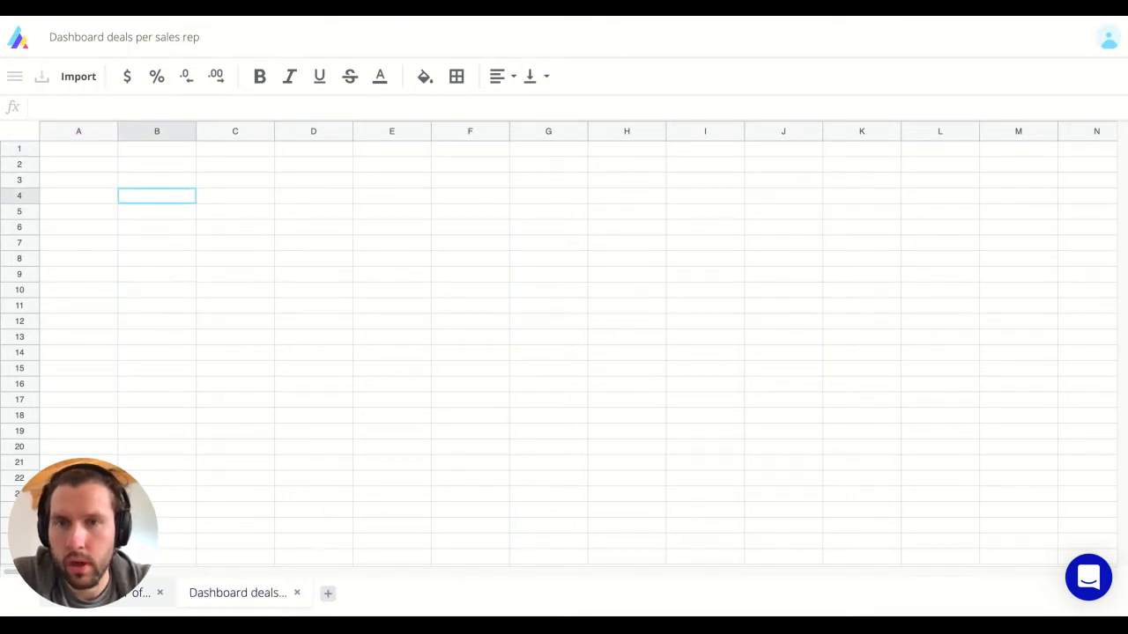
key("Right")
key("Up")
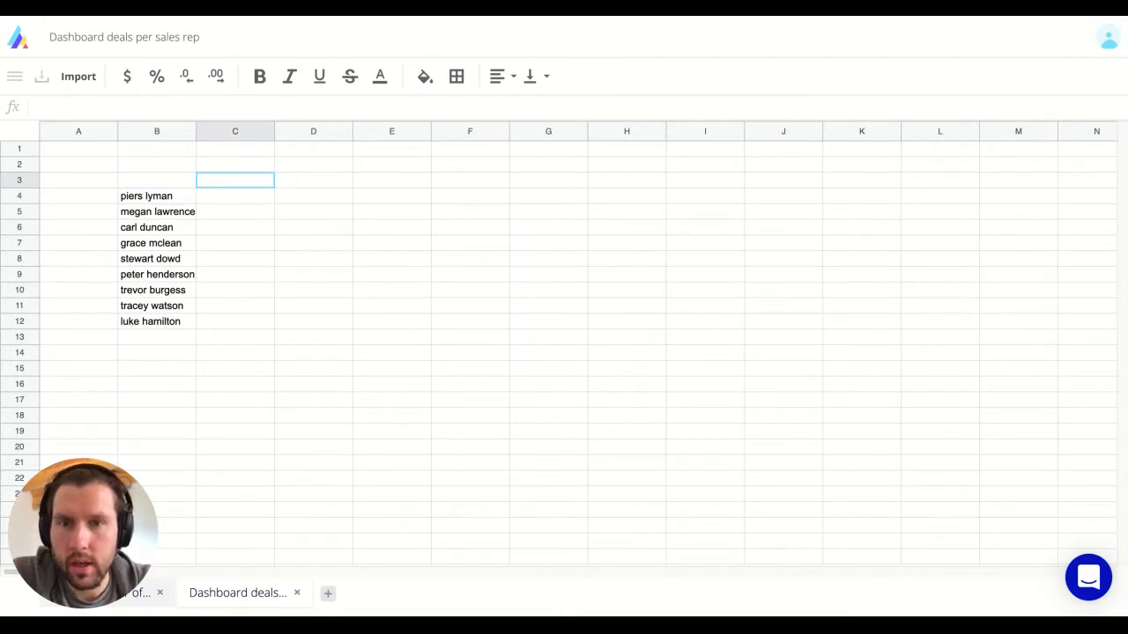
type("Appointment scheduled\tQualified to buy\tPresentation scheduled\tDecision maker bought-in\tContract sent\tClosed won\tClosed lost")
key("Right")
key("Left")
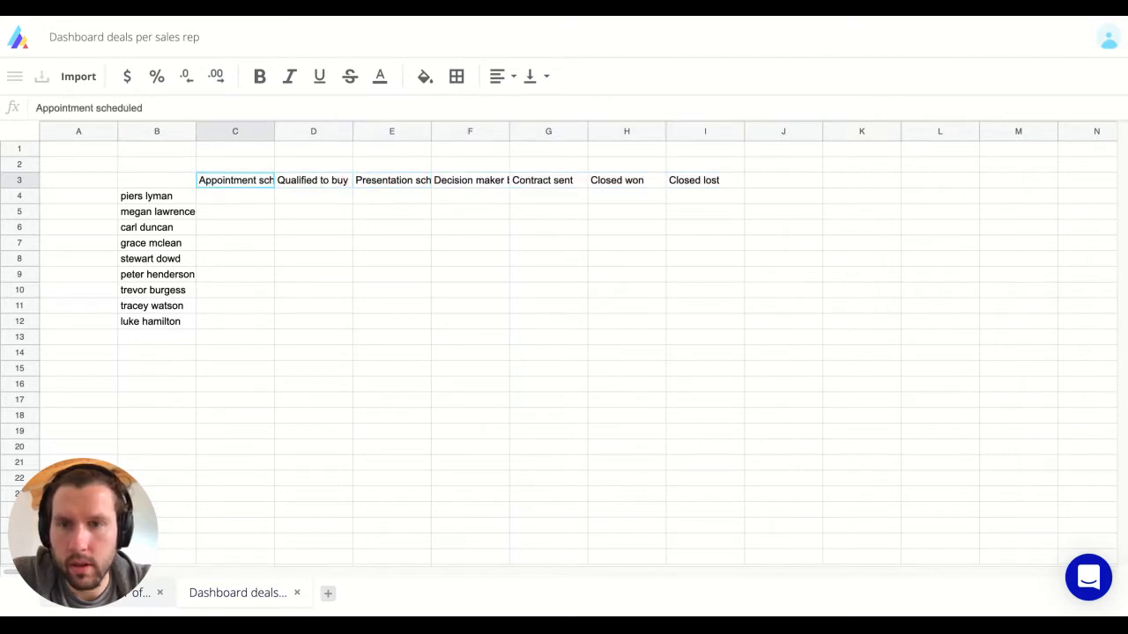
Step: Autofit columns B, C and E to fit the rep names and stage headers
double_click(274, 132)
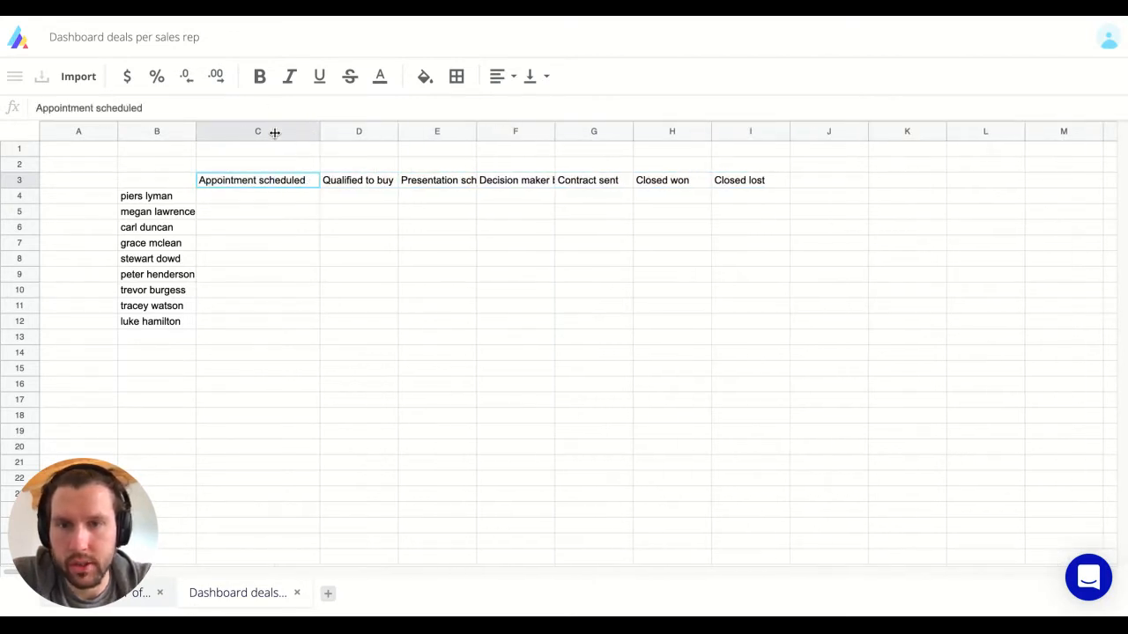
double_click(476, 133)
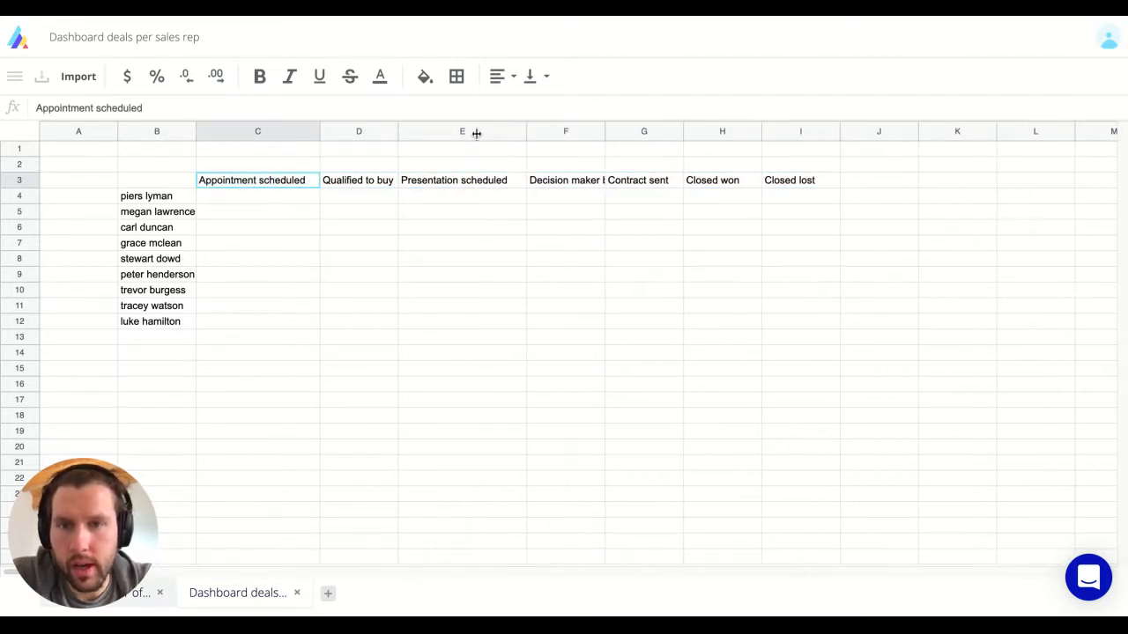
left_click(272, 196)
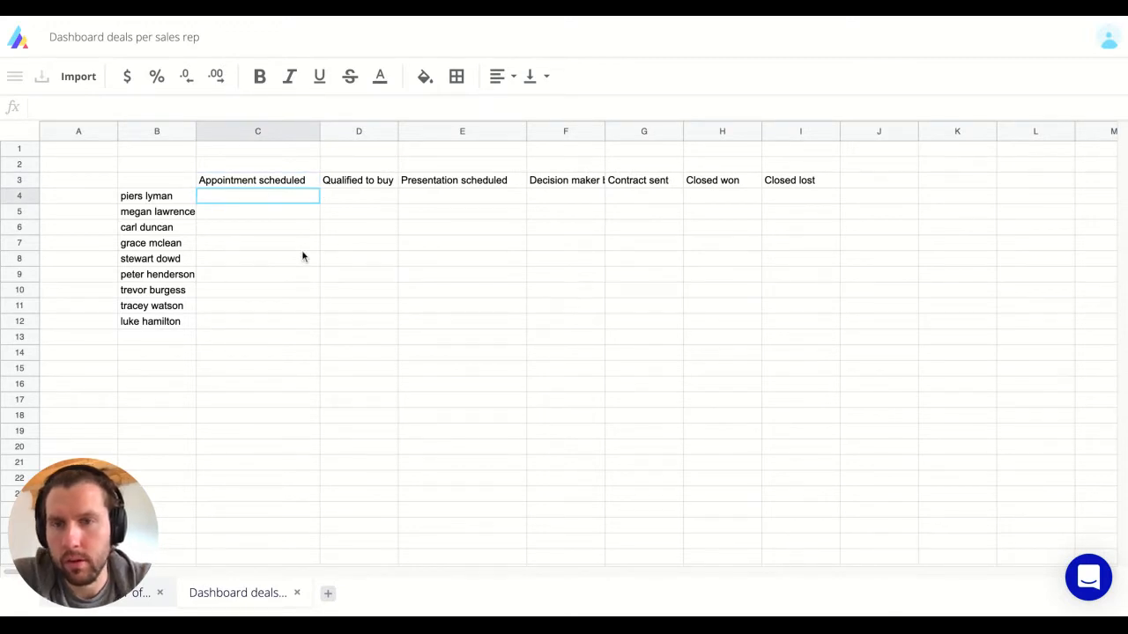
left_click(236, 180)
left_click(152, 195)
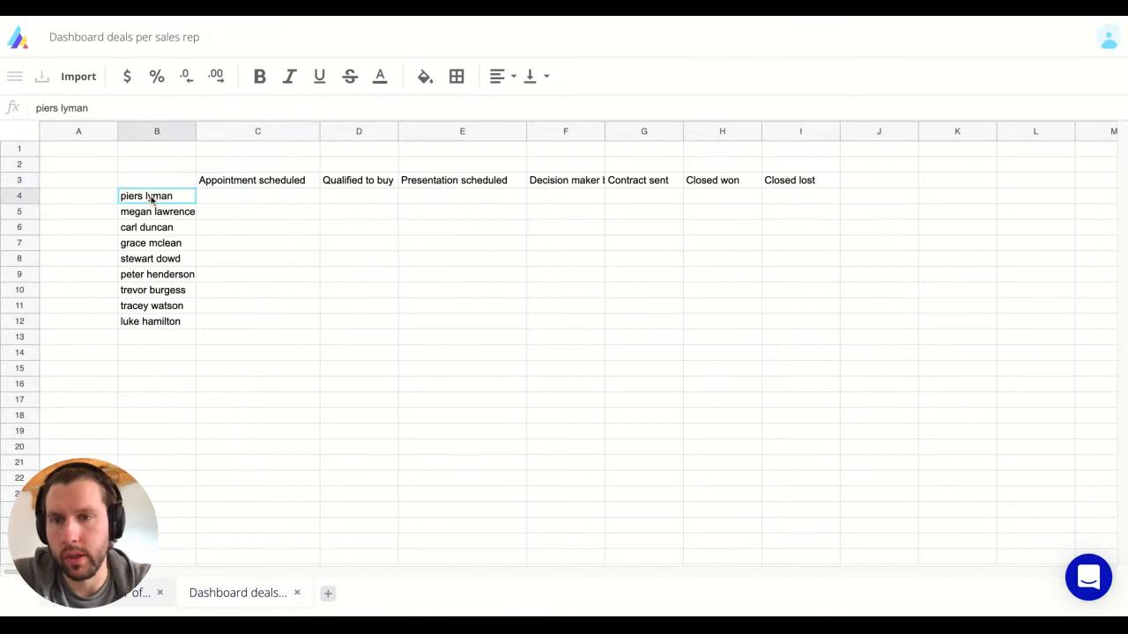
double_click(194, 131)
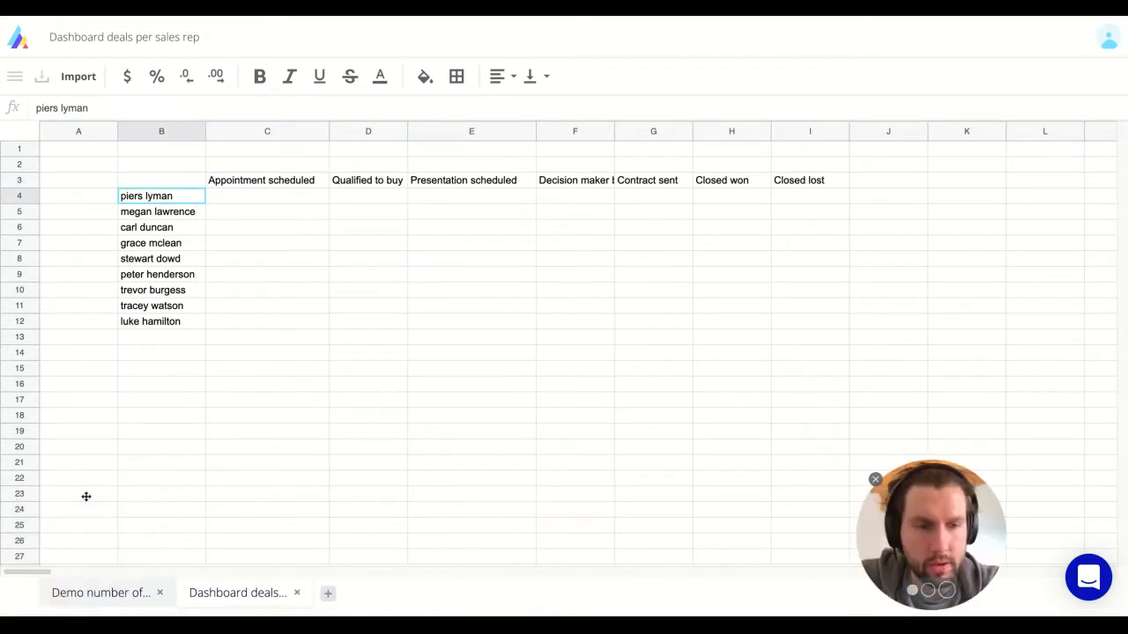
Step: On the Demo number of deals per sales rep sheet, choose Hubspot_demo's hubspot_deals table for import
left_click(50, 595)
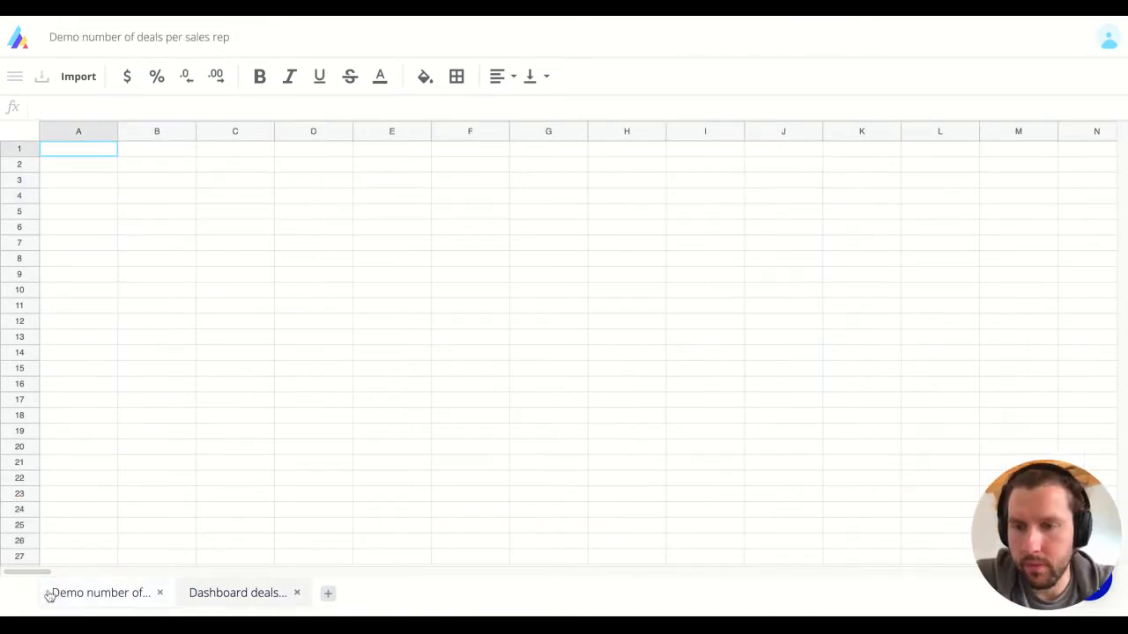
left_click(81, 171)
key("Up")
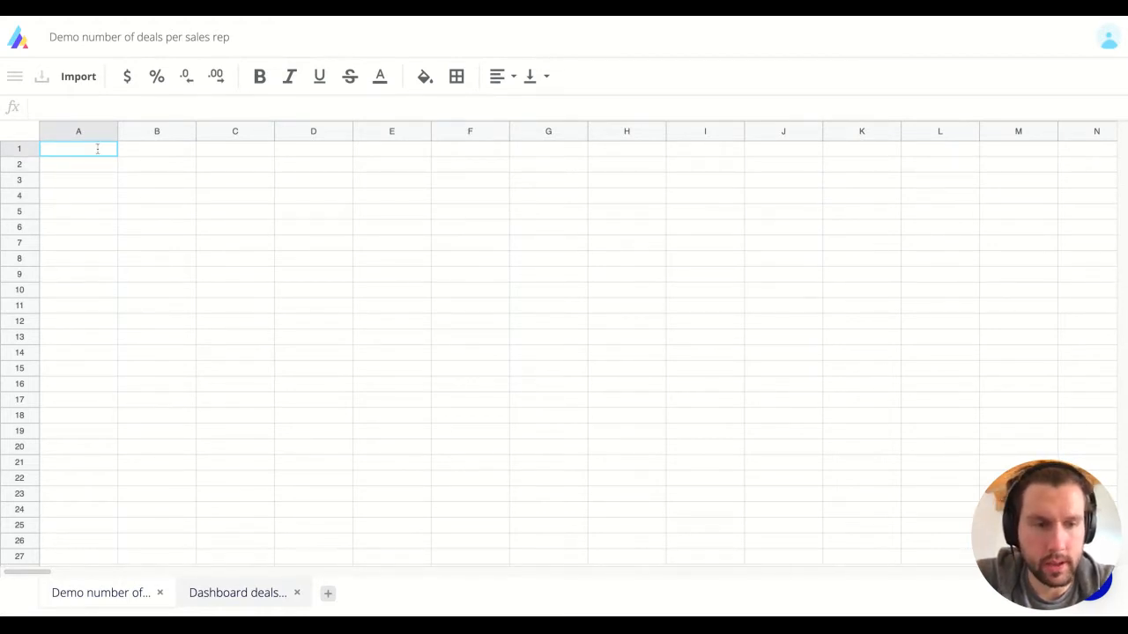
left_click(74, 77)
left_click(939, 203)
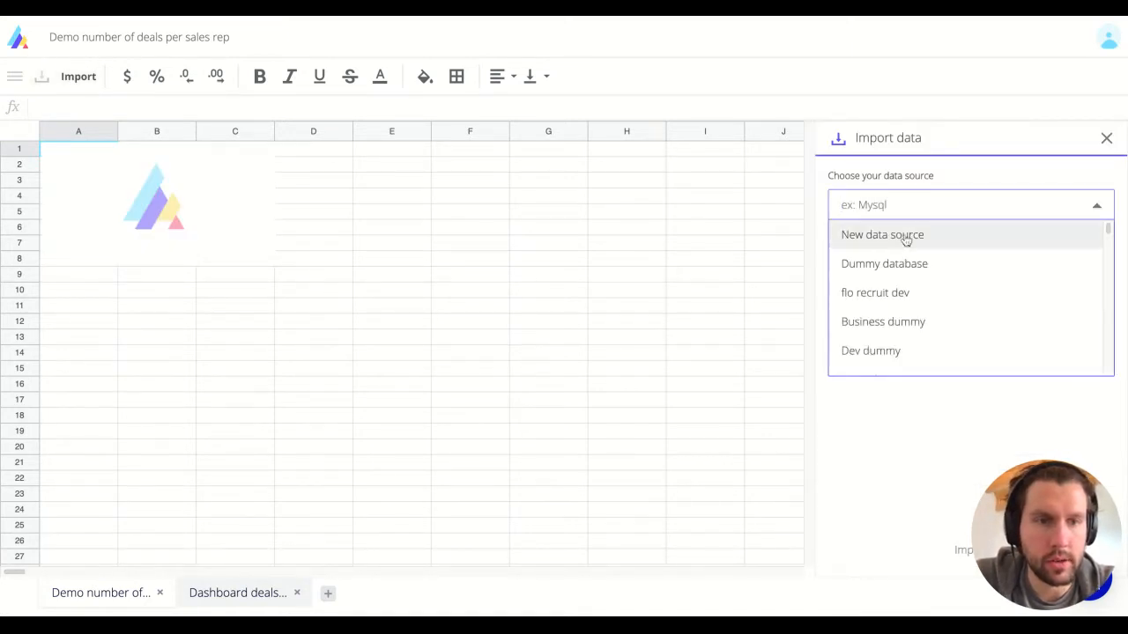
type("hubp")
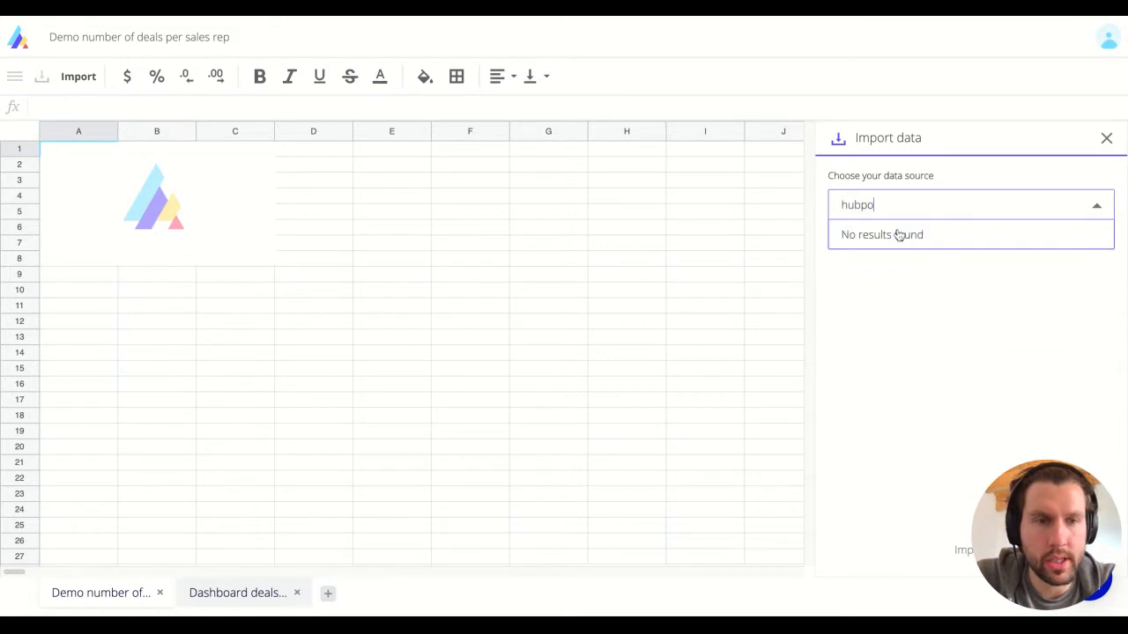
key("BackSpace")
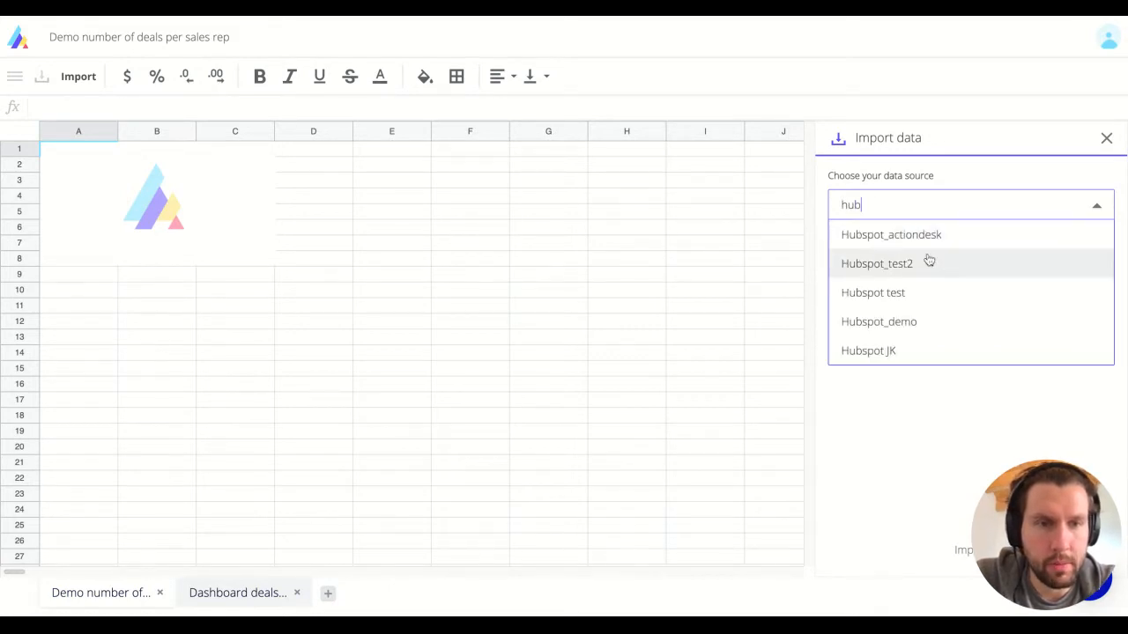
left_click(922, 321)
left_click(908, 279)
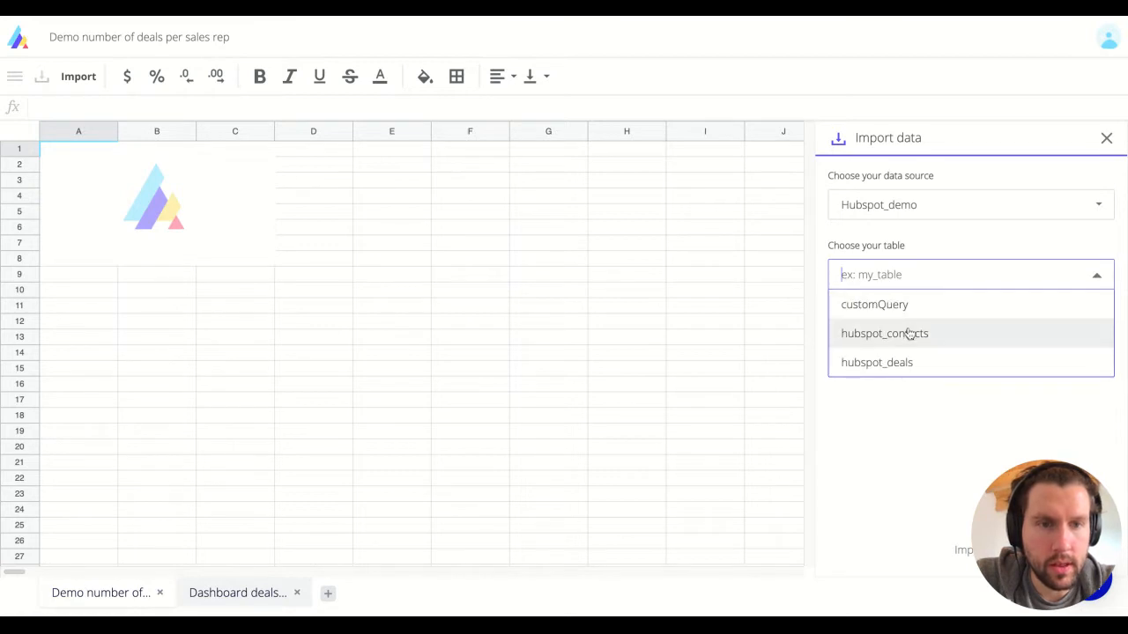
left_click(906, 363)
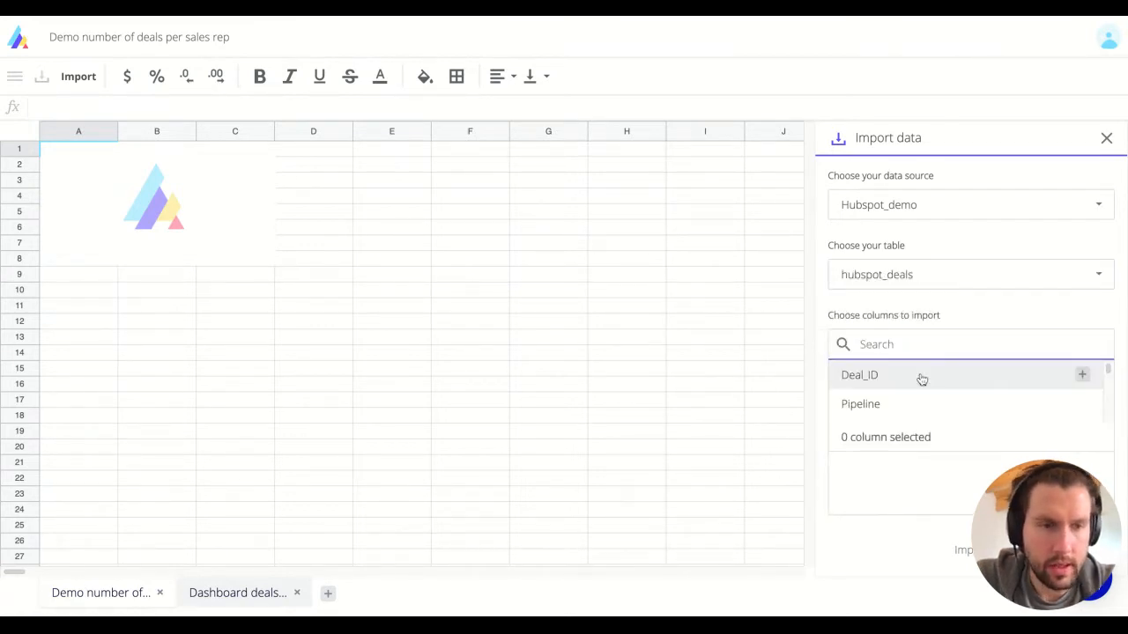
Step: Add all eight deal columns and import them into the sheet
scroll(919, 380, "down", 4)
scroll(921, 380, "up", 4)
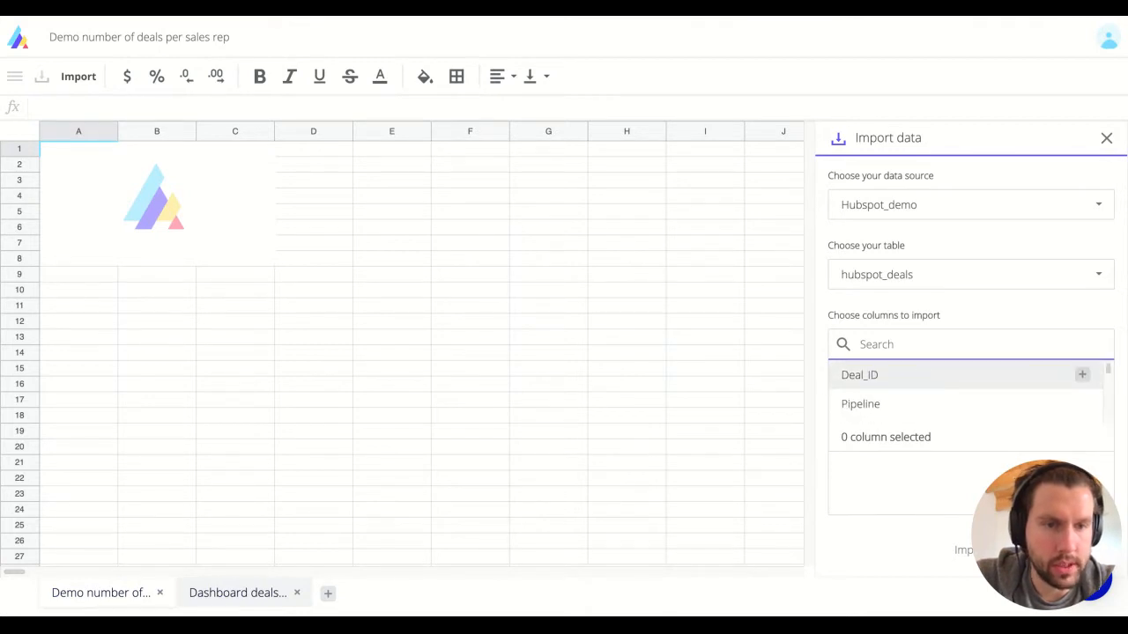
left_click(1082, 374)
left_click(1082, 375)
left_click(1082, 375)
left_click(1082, 375)
left_click(1082, 374)
left_click(1082, 375)
left_click(1082, 375)
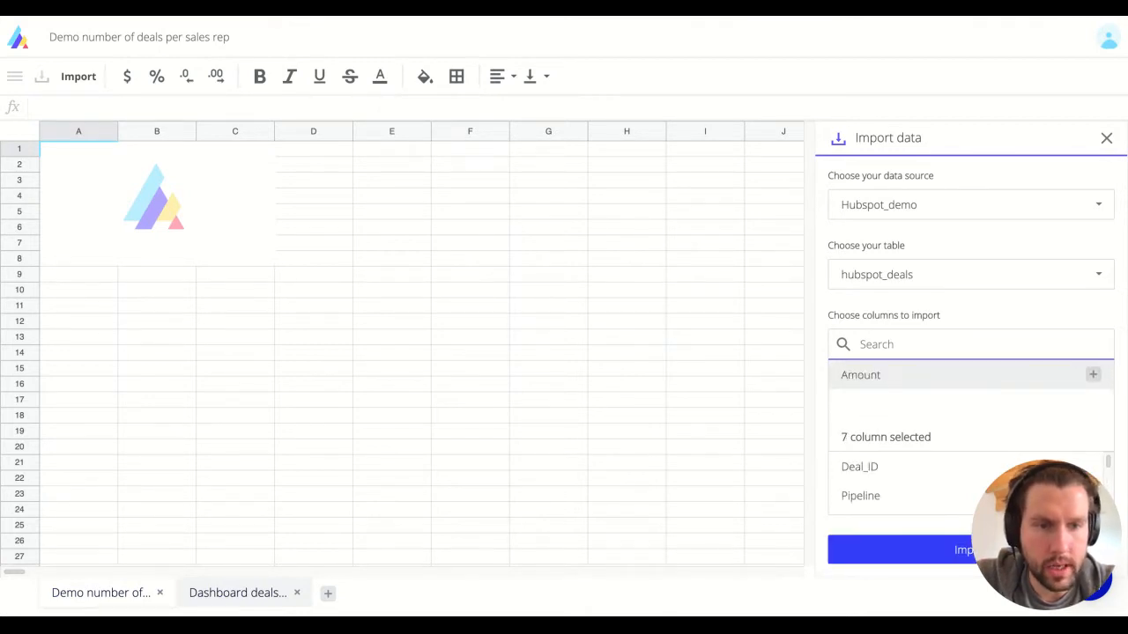
left_click(1082, 374)
left_click(942, 551)
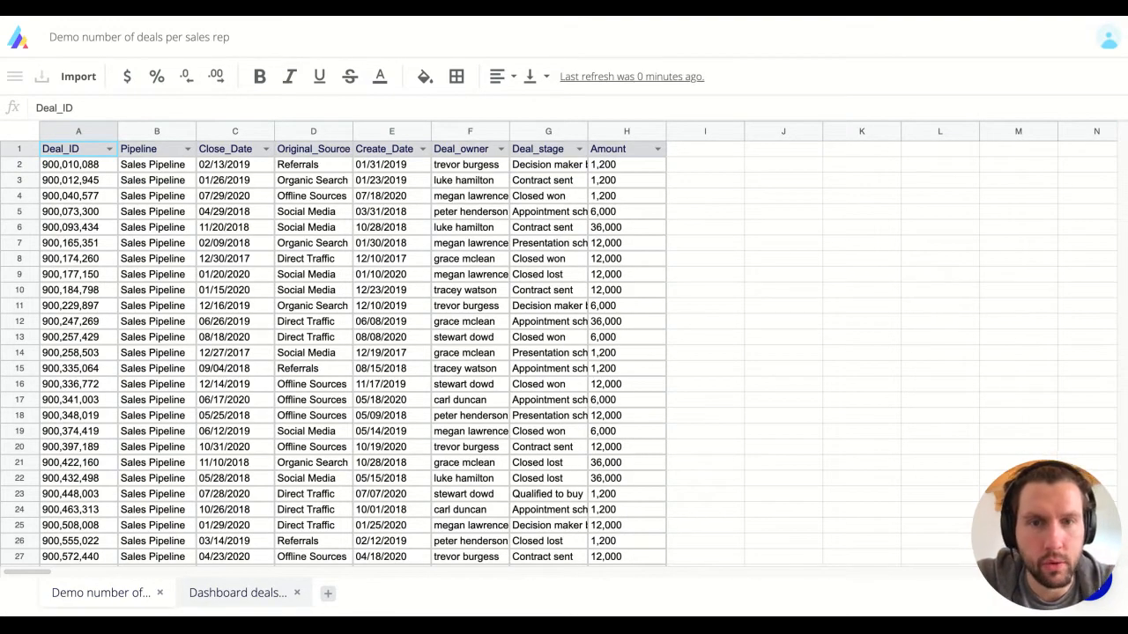
Step: Autofit the Deal_stage and Deal_owner columns on the deals sheet, then return to the dashboard
scroll(450, 338, "down", 20)
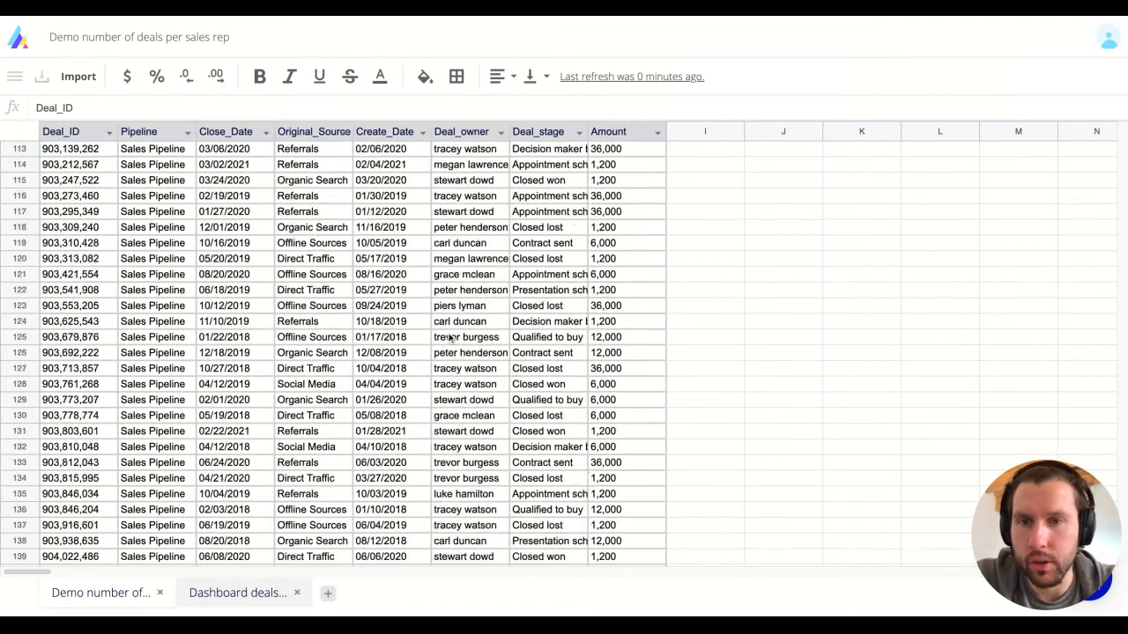
scroll(450, 338, "down", 20)
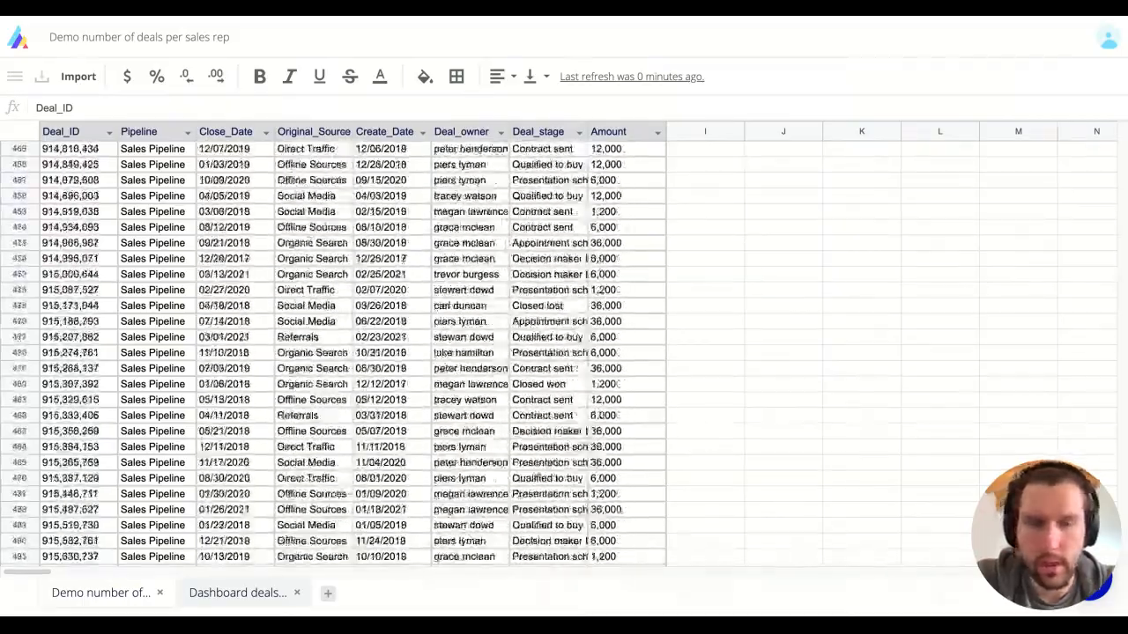
scroll(469, 217, "up", 20)
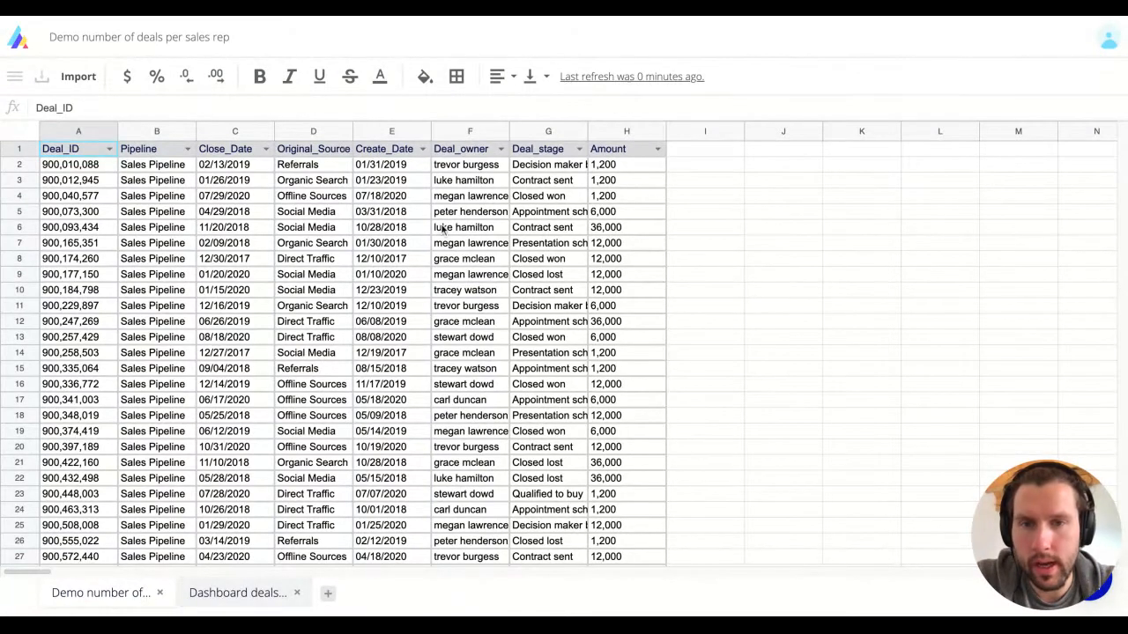
left_click(231, 593)
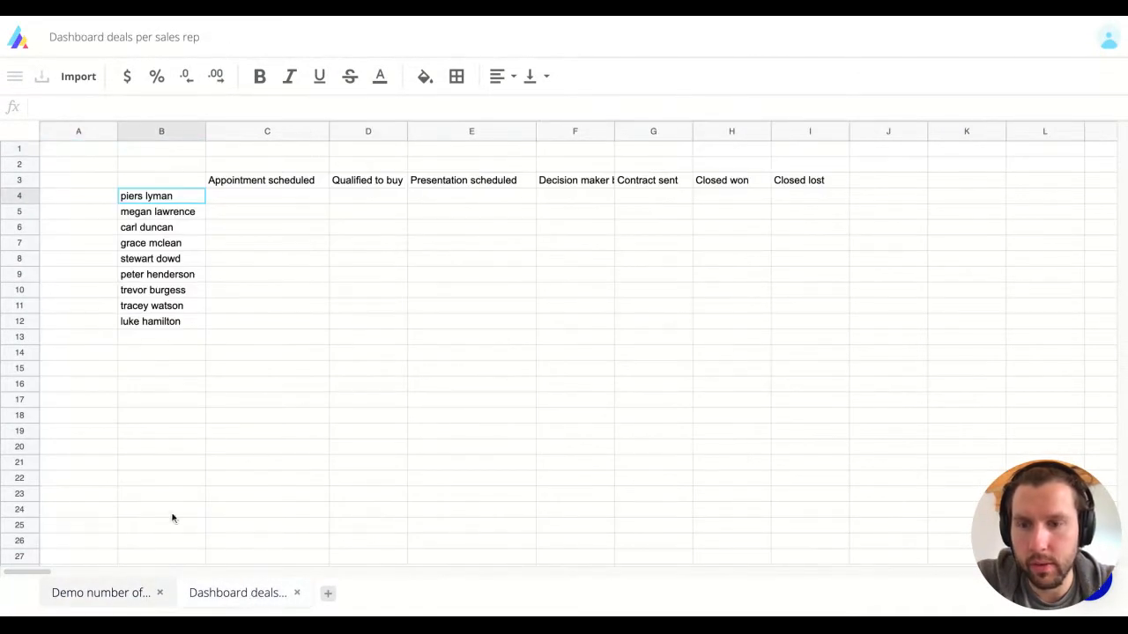
left_click(111, 604)
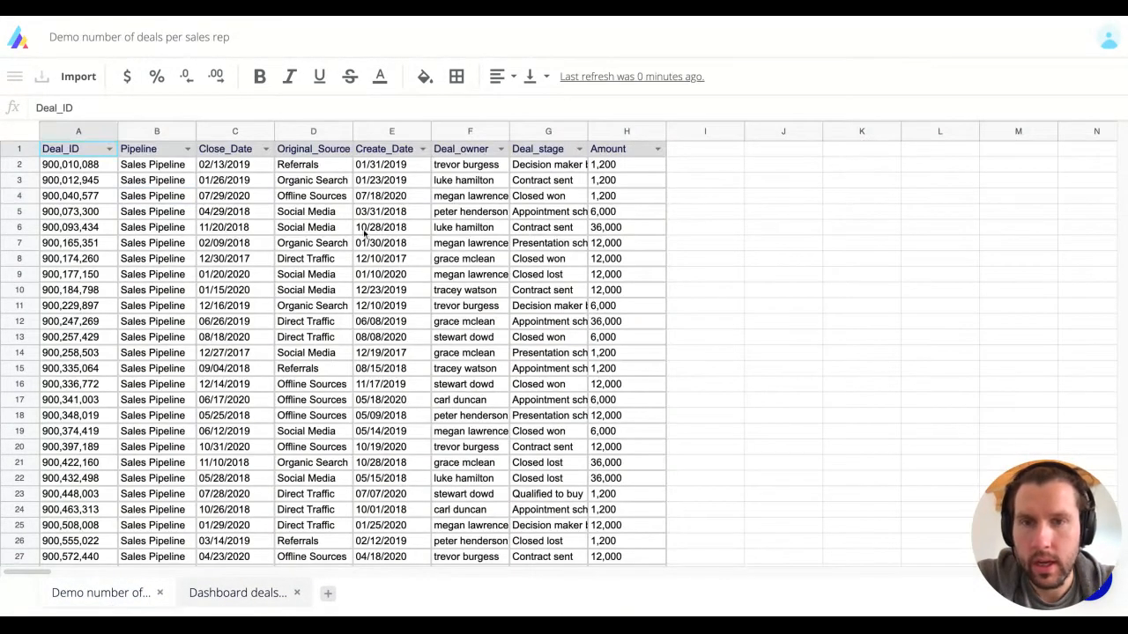
double_click(587, 130)
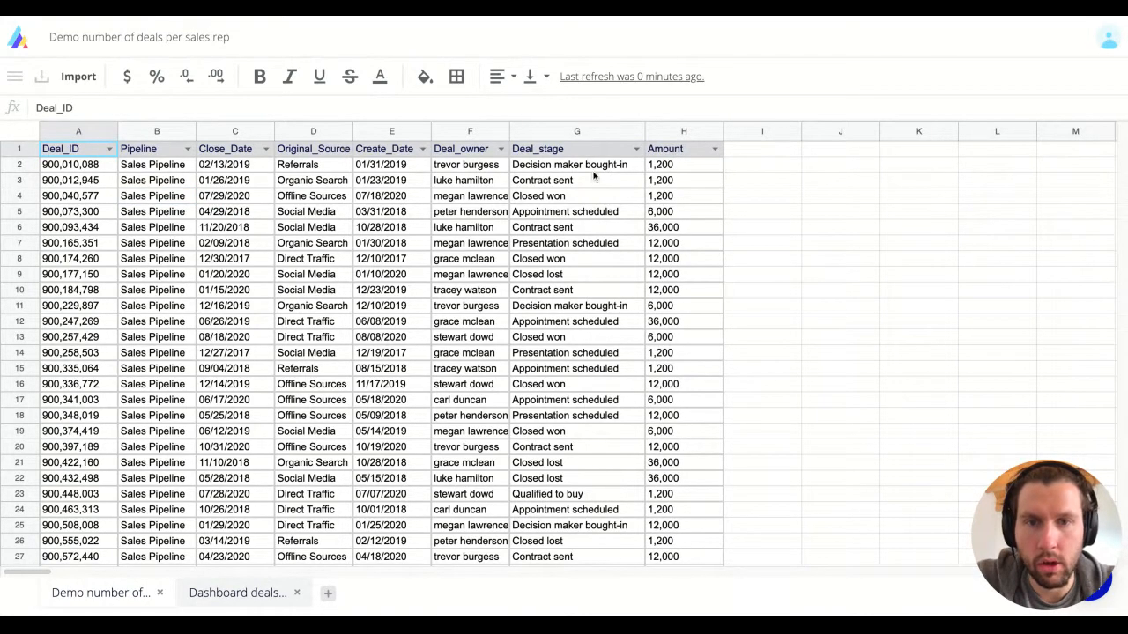
double_click(508, 129)
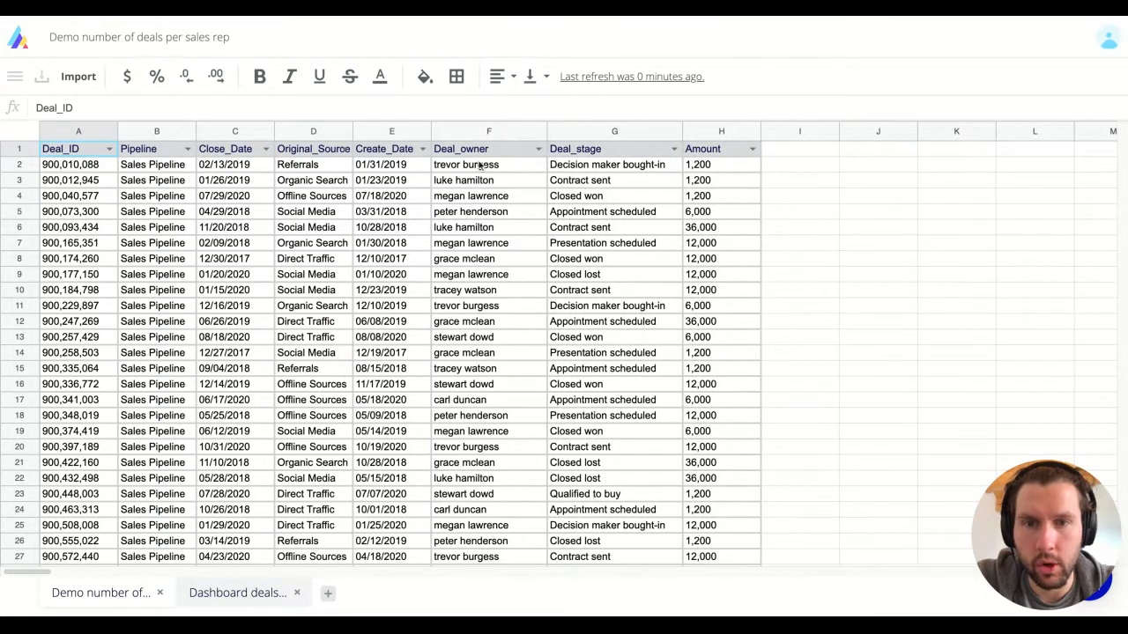
left_click(226, 602)
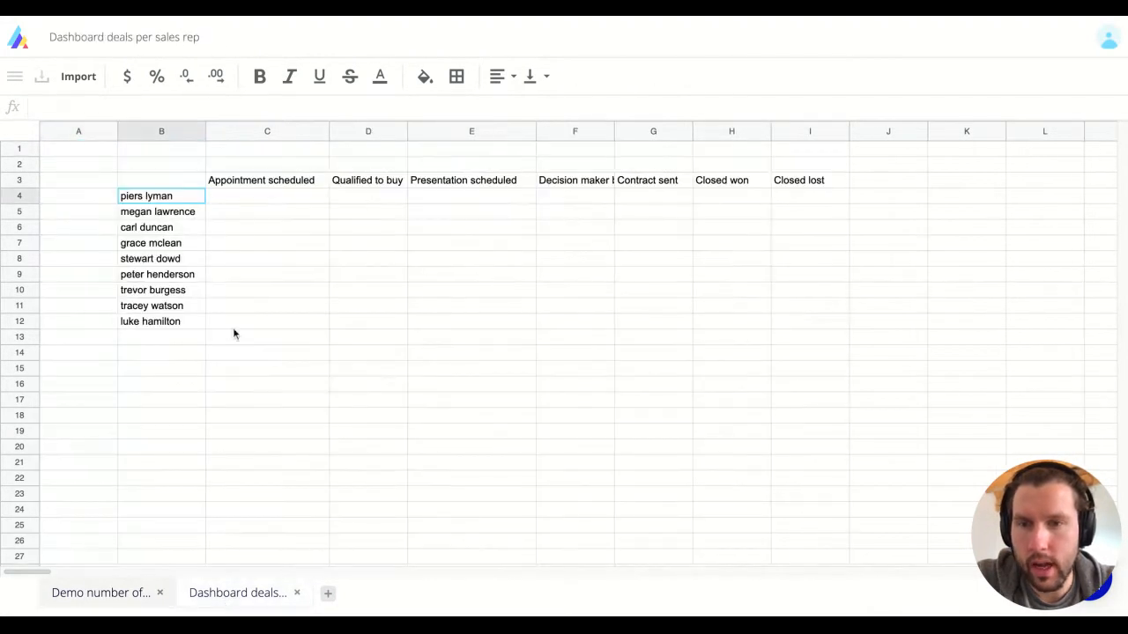
Step: Start a COUNTIFS in C4 using the Deal_owner column as range and B4 as criterion
left_click(236, 201)
type("=count")
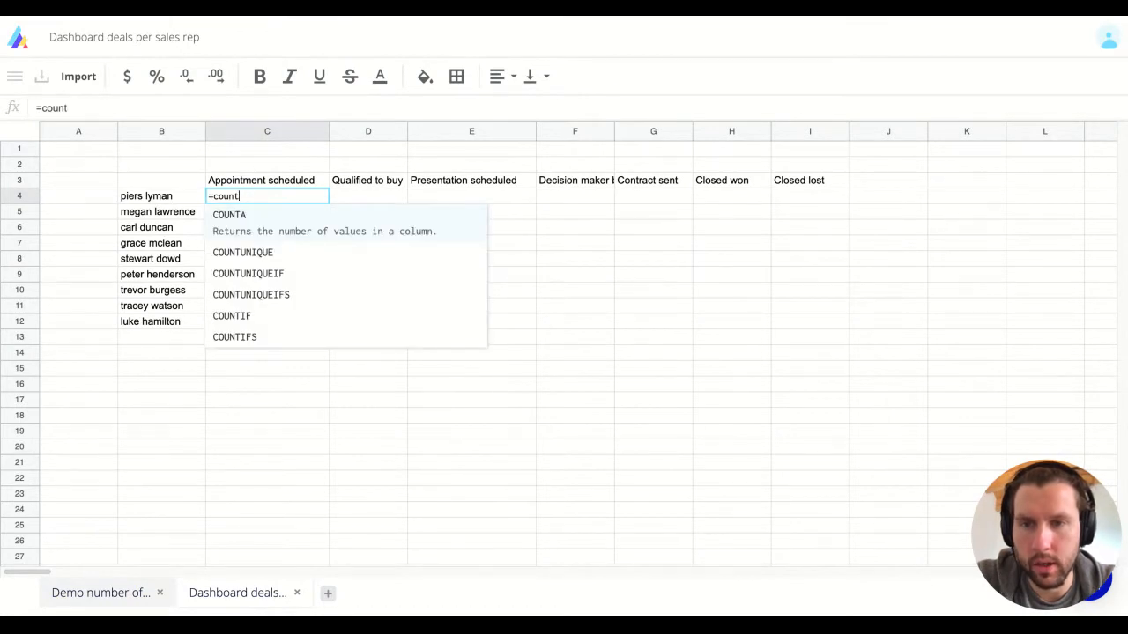
key("Down")
key("Down")
key("Down")
key("Down")
key("Down")
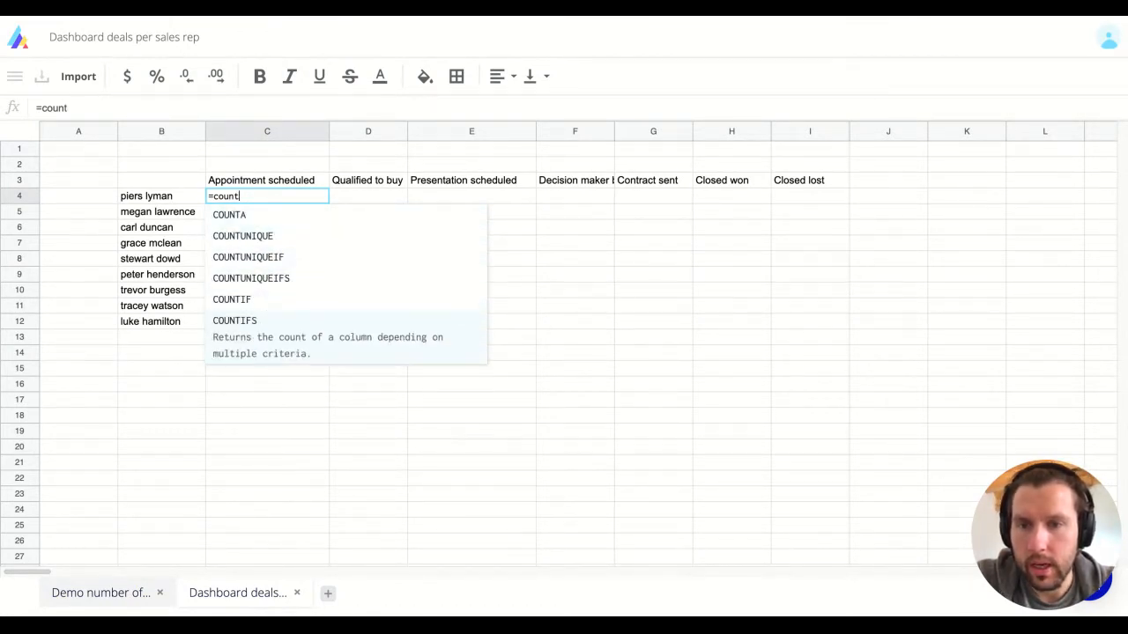
key("Return")
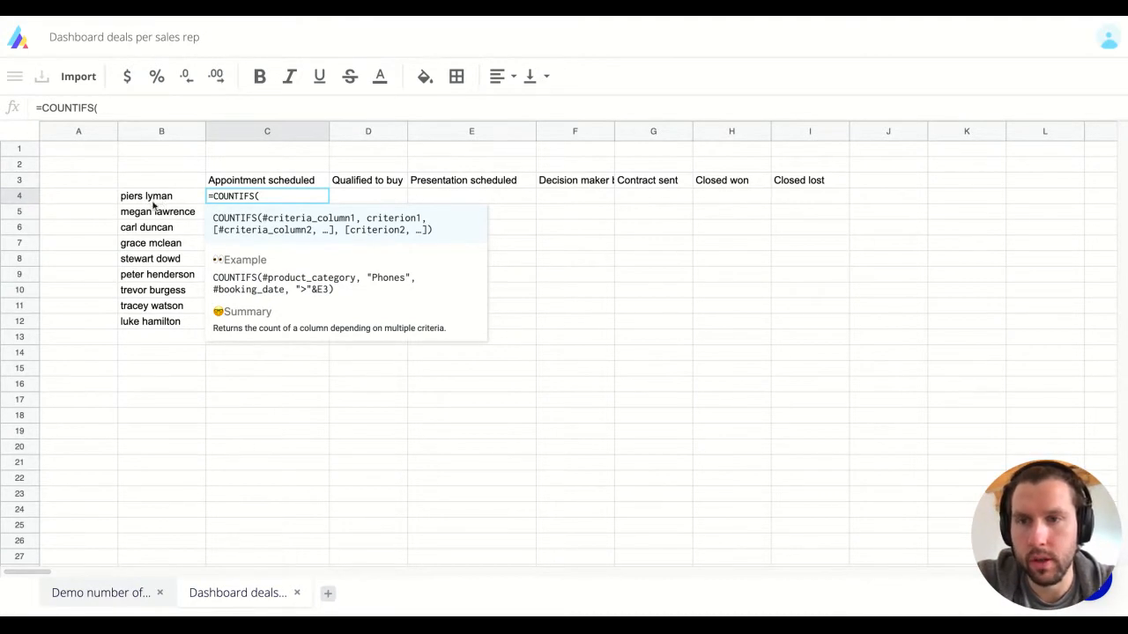
left_click(120, 592)
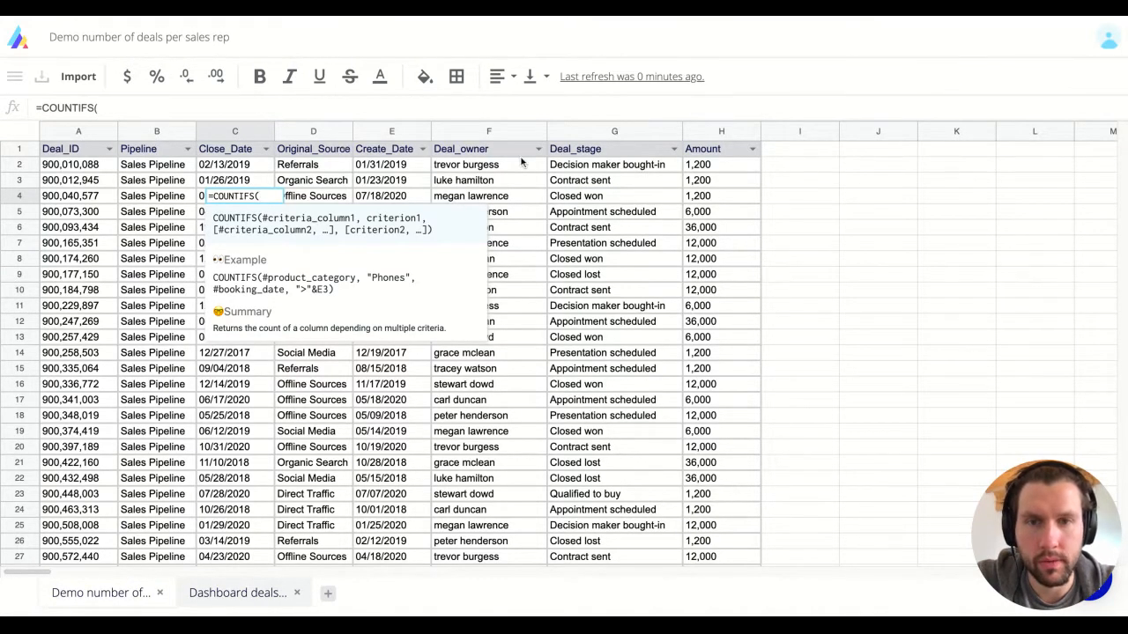
left_click(460, 151)
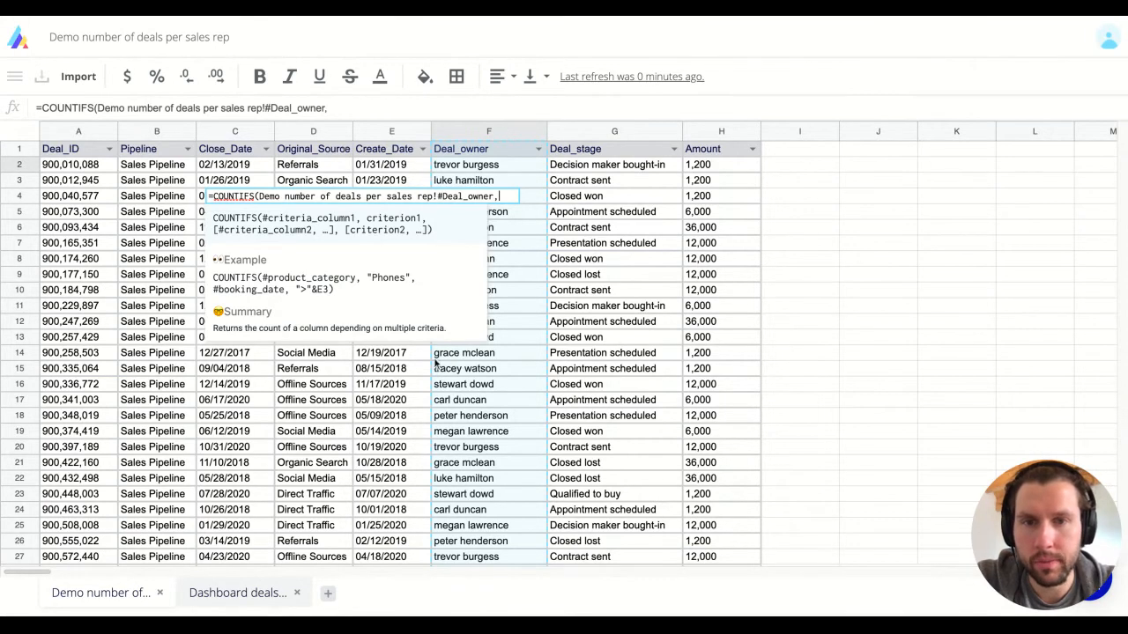
left_click(236, 608)
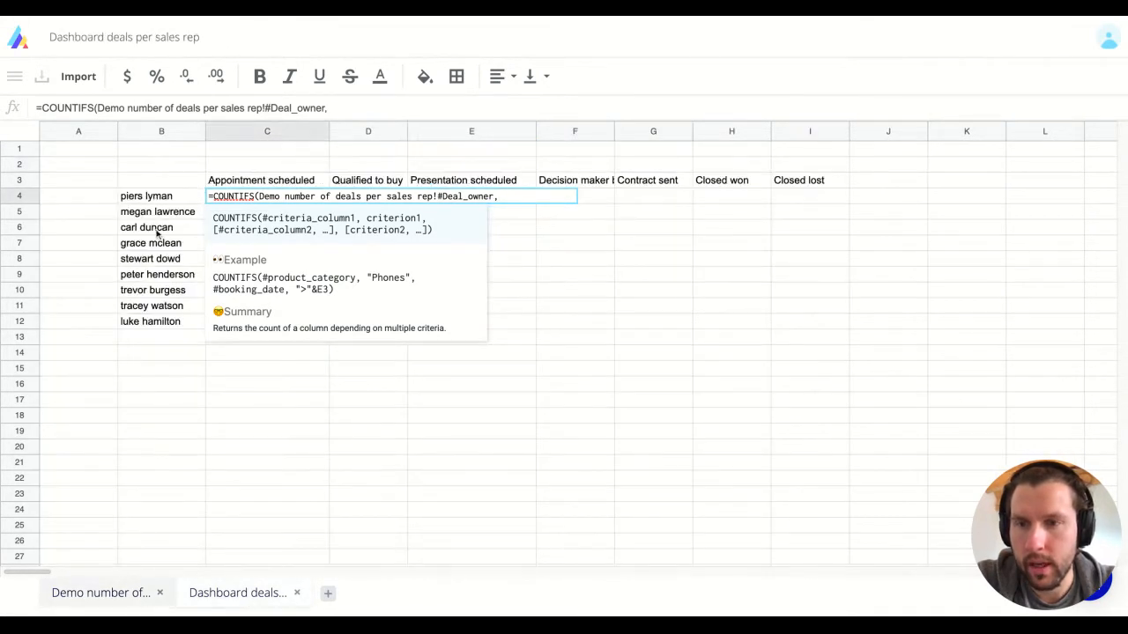
left_click(143, 200)
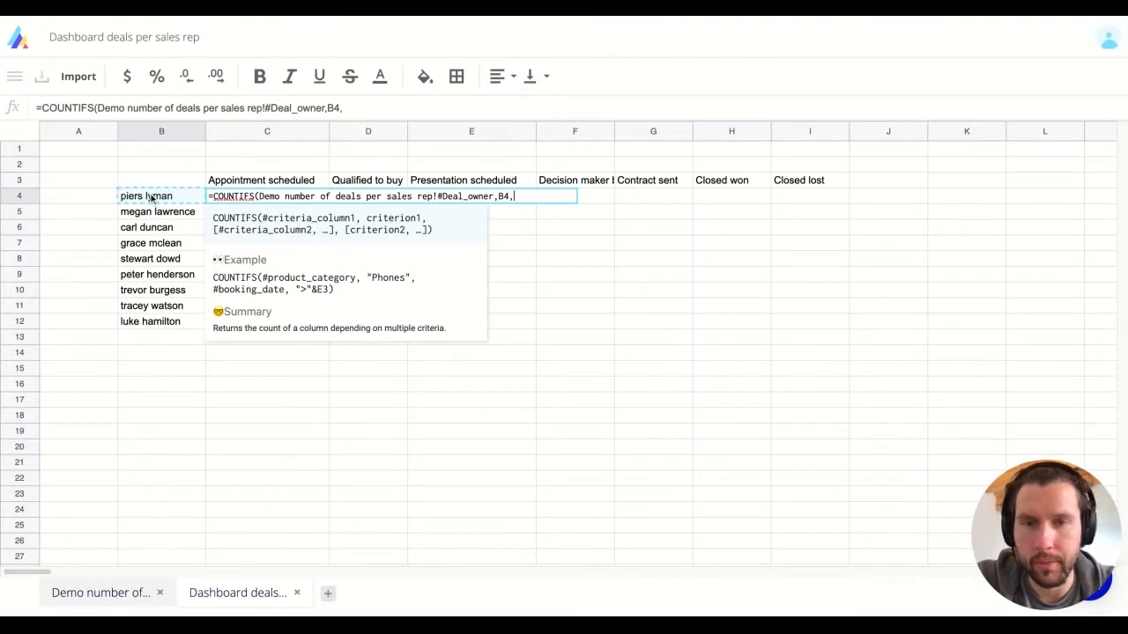
Step: Add the Deal_stage column with C3 as second criterion and commit, giving 54
type(",")
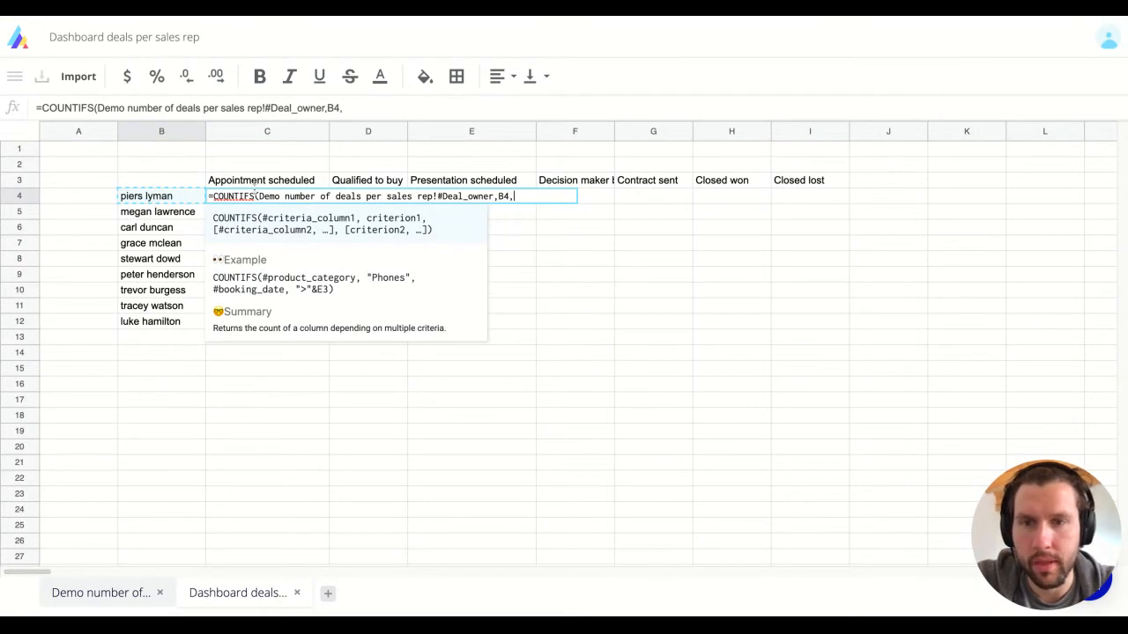
left_click(120, 597)
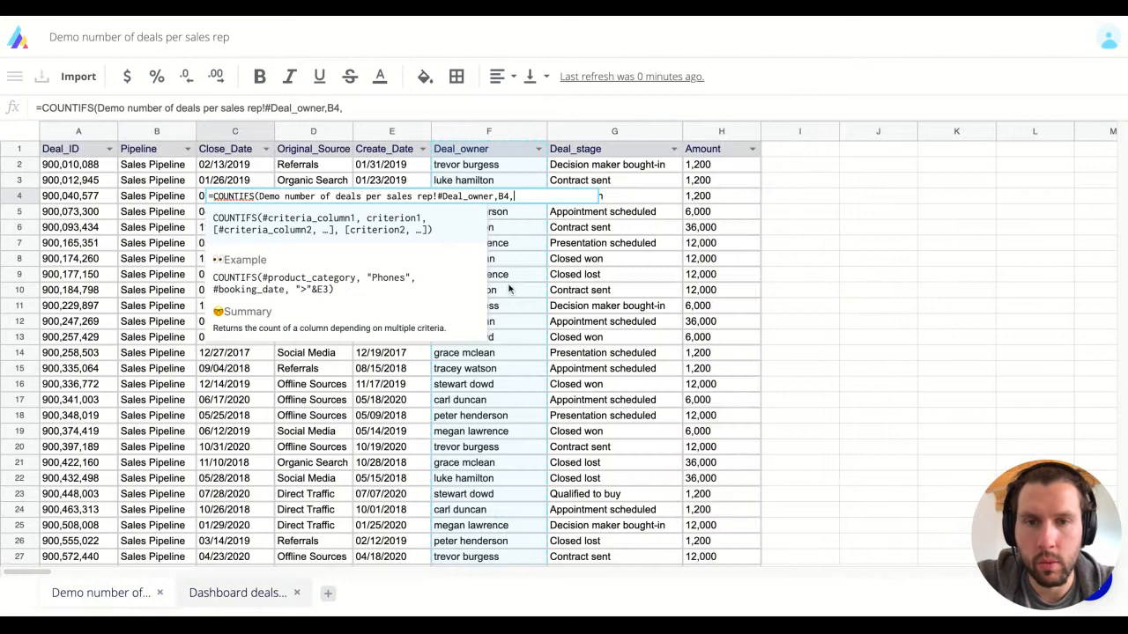
left_click(602, 283)
type(",")
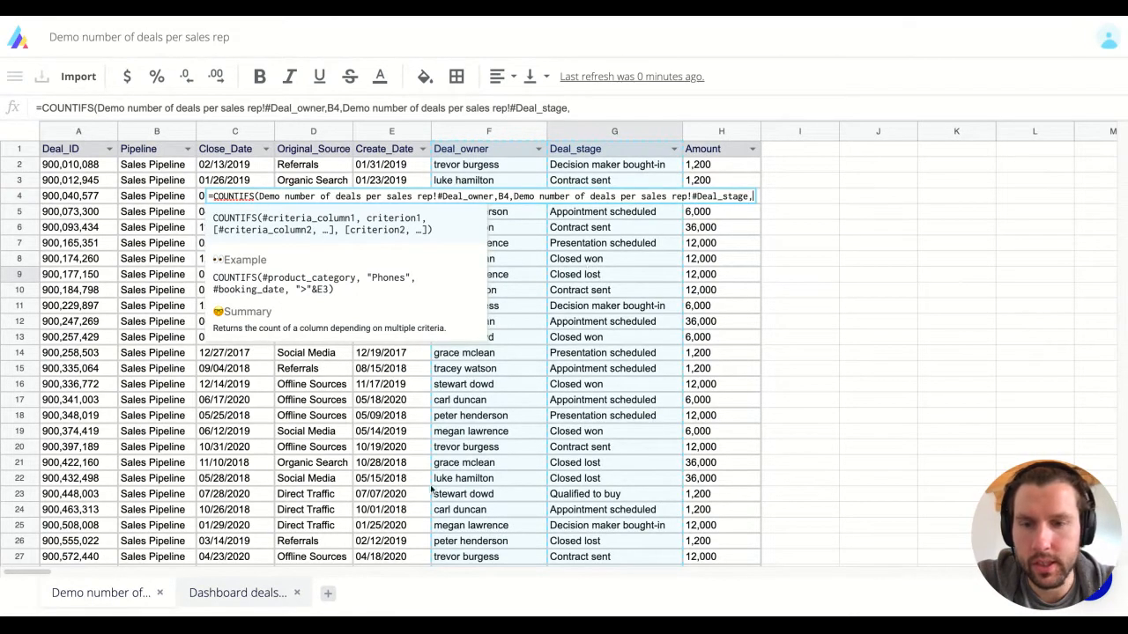
left_click(201, 594)
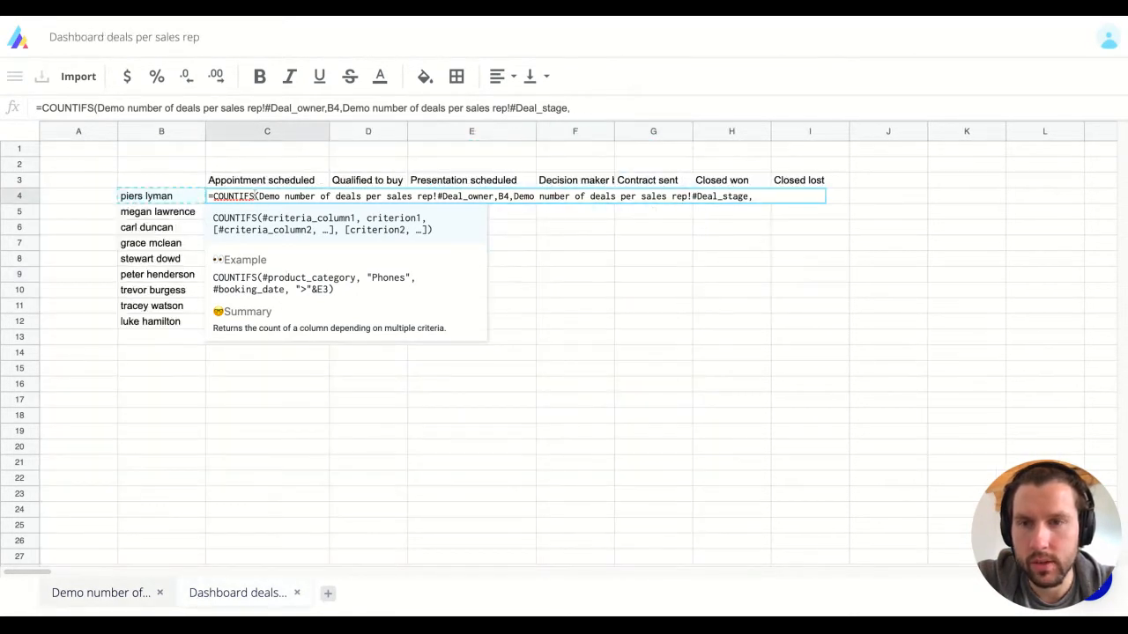
left_click(254, 185)
type(")")
key("Return")
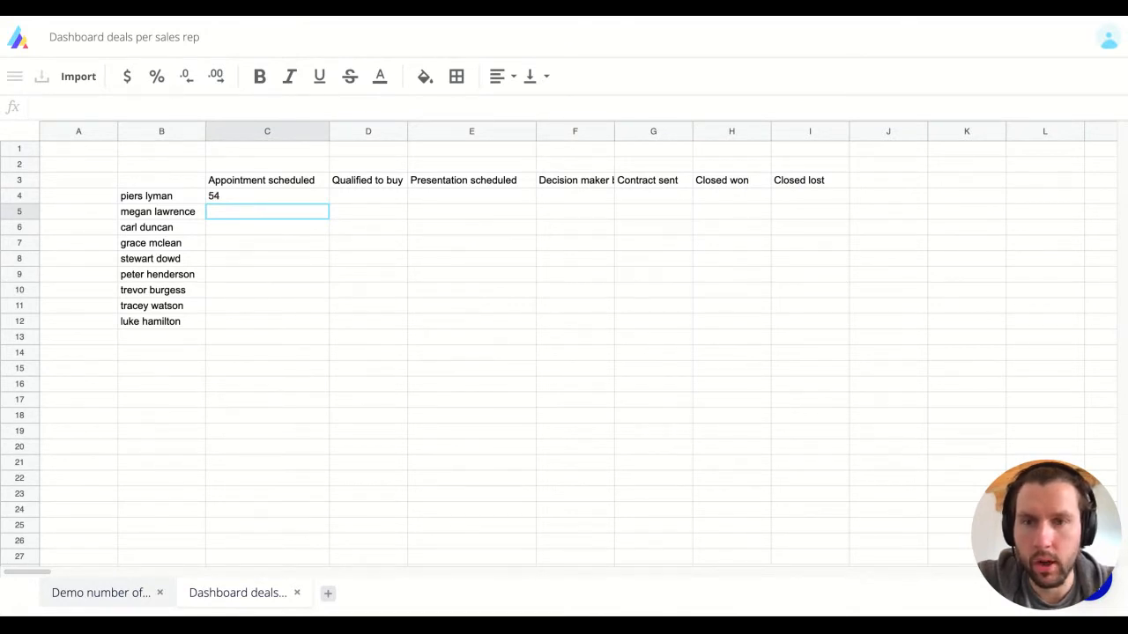
Step: Copy C4's COUNTIFS into C5 and inspect its shifted B5/C4 references returning #ERROR
left_click(267, 196)
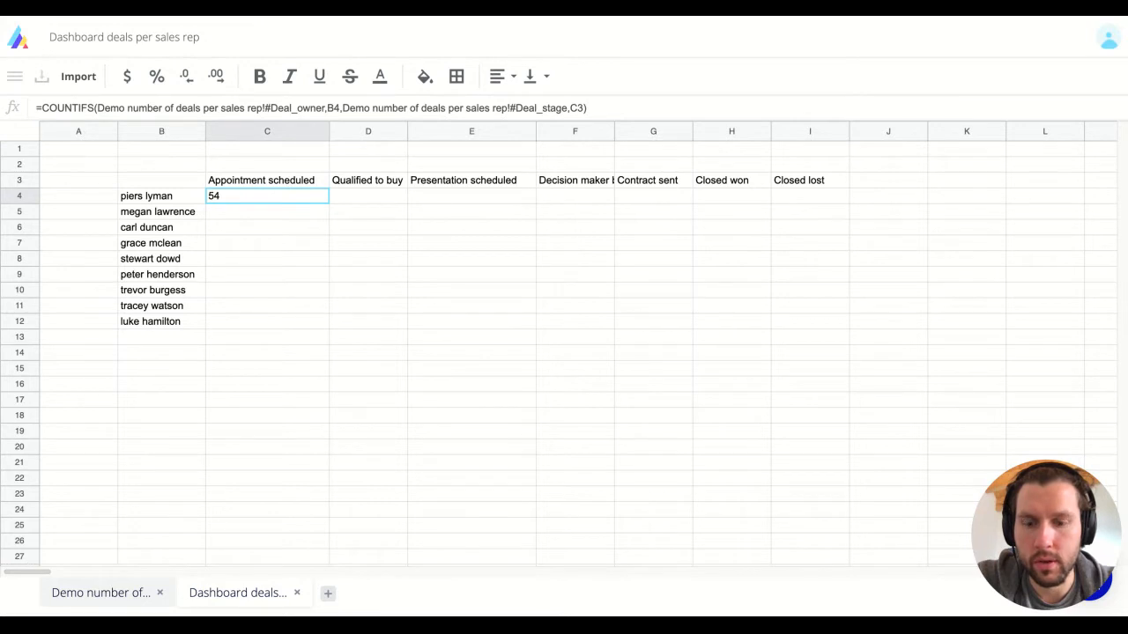
key("ctrl+c")
key("Down")
key("ctrl+v")
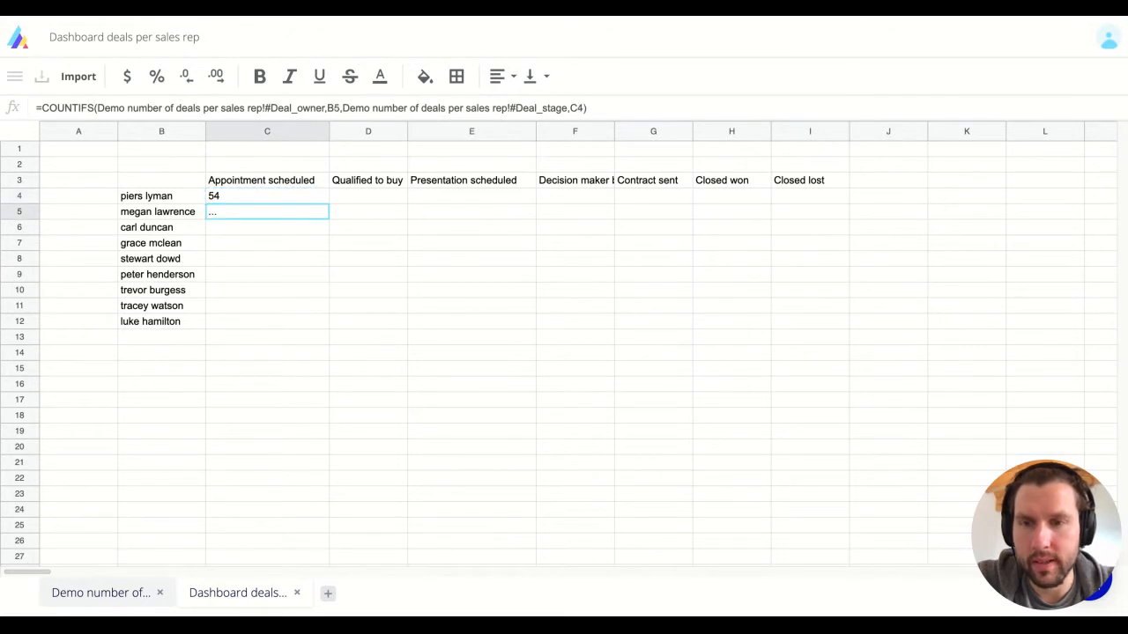
key("Return")
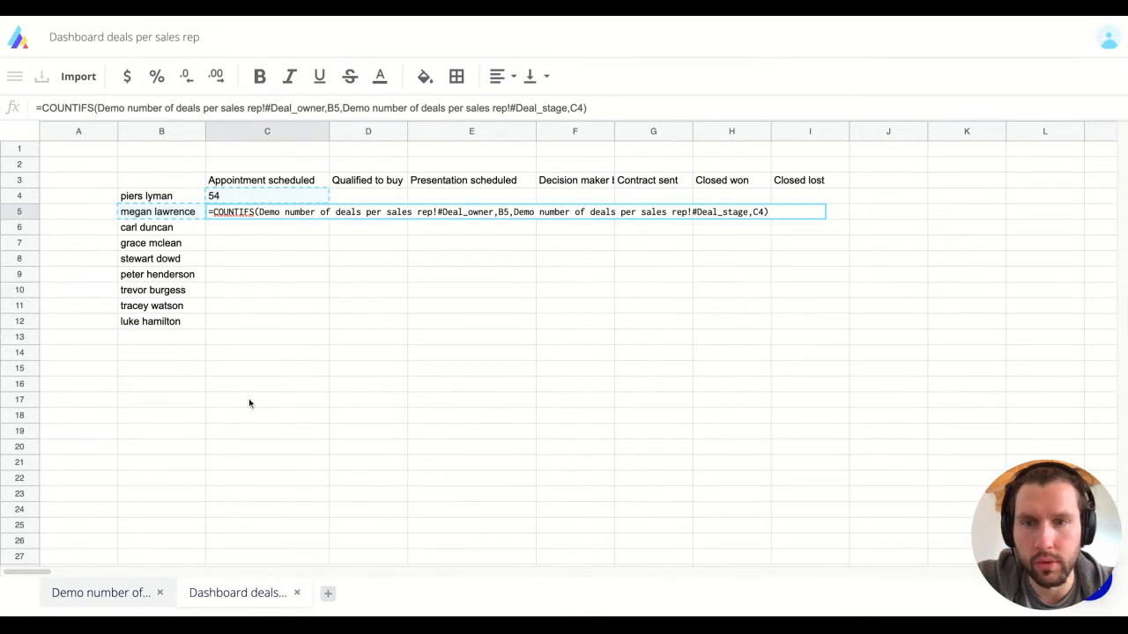
key("Return")
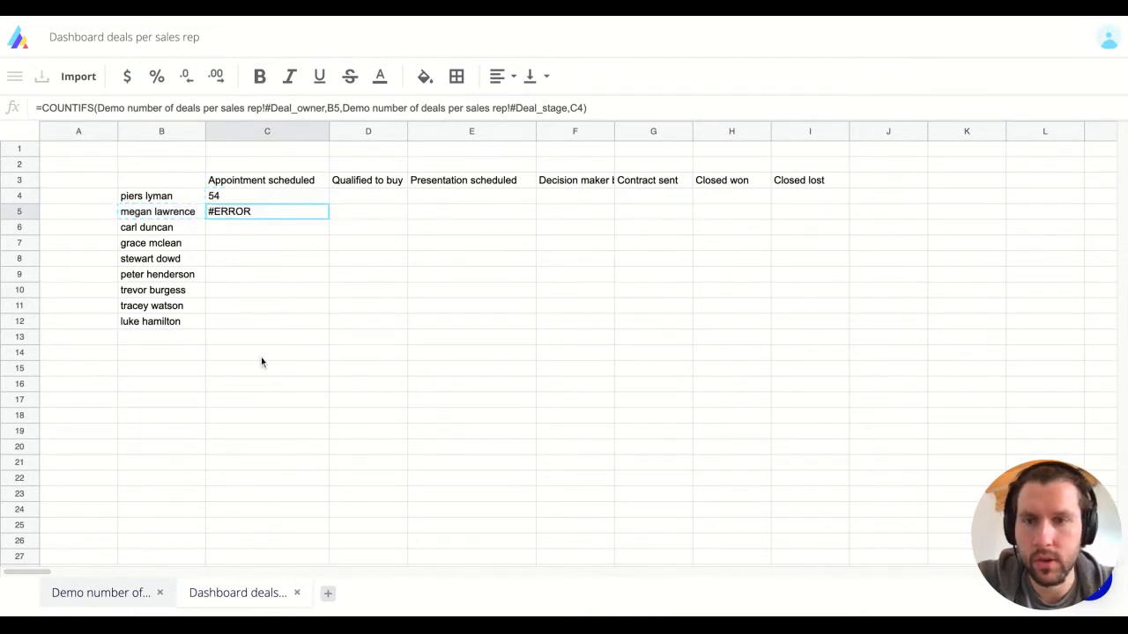
key("Return")
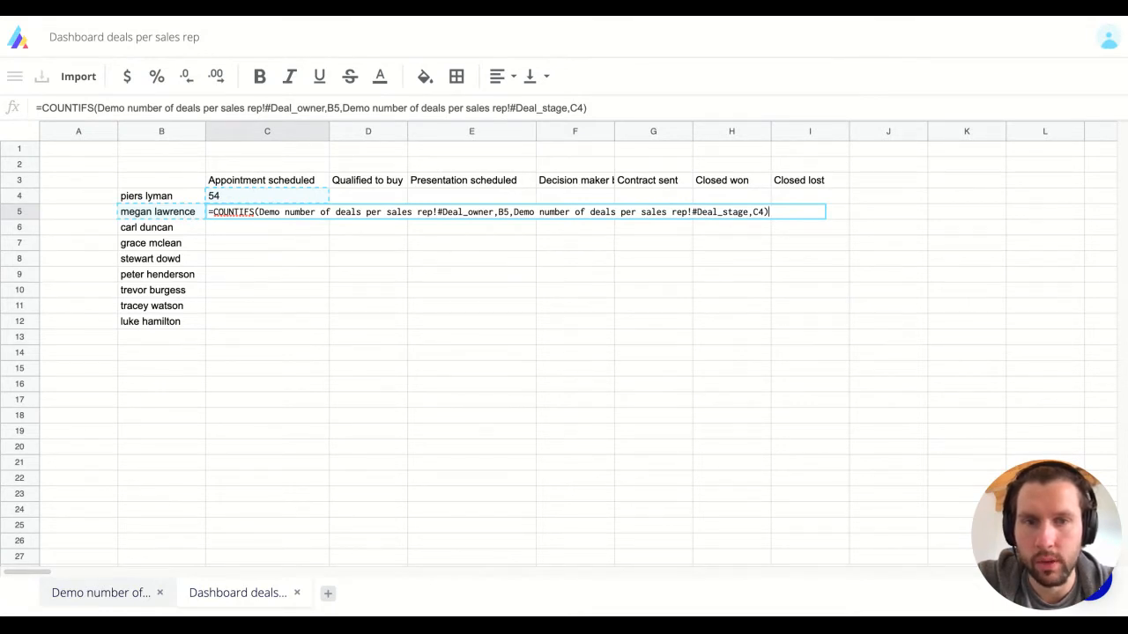
key("Return")
Step: Anchor C4's references as $B and C$3, then fill the formula across C4:I12
double_click(267, 196)
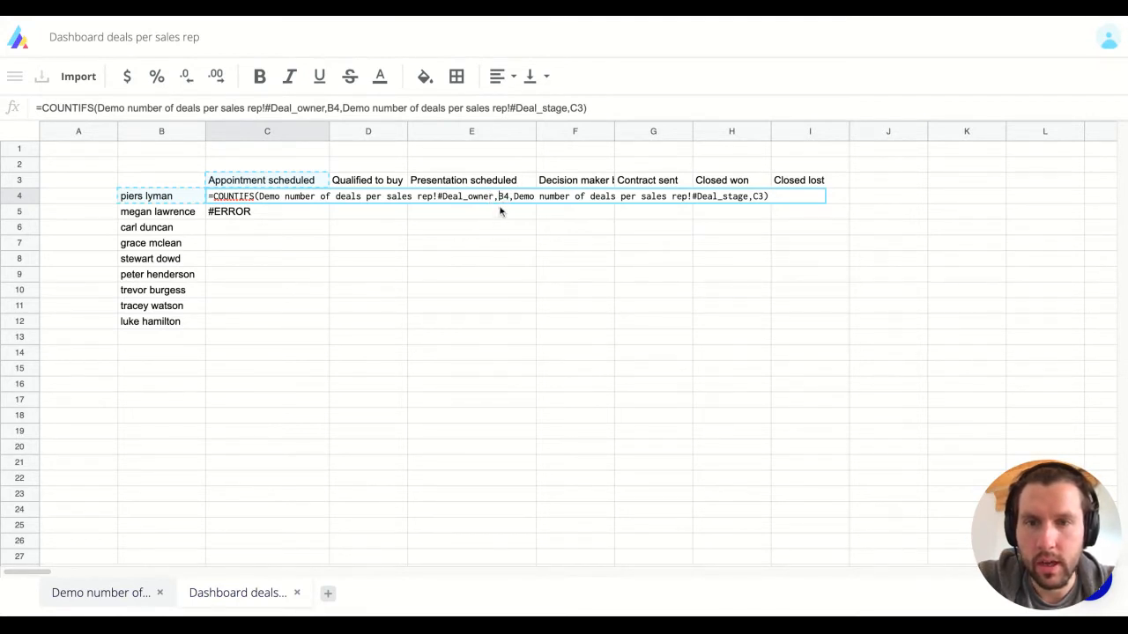
type("$")
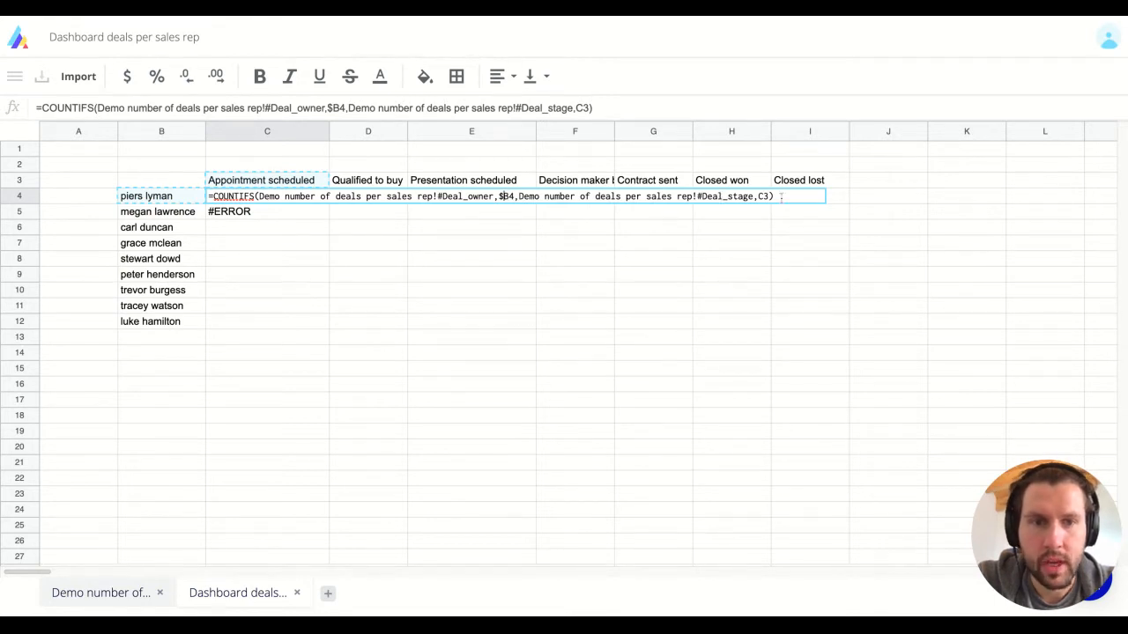
type("$")
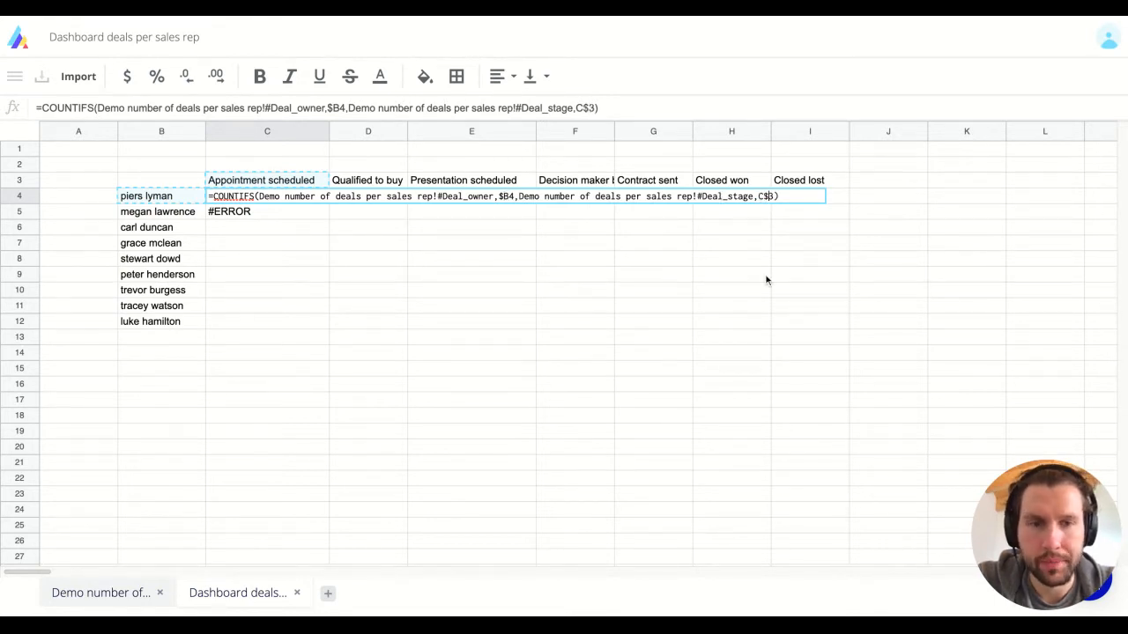
key("Return")
key("shift+Right")
key("shift+Right")
key("shift+Right")
key("shift+Right")
key("shift+Right")
key("shift+Right")
key("shift+Down")
key("shift+Down")
key("shift+Down")
key("shift+Down")
key("shift+Down")
key("shift+Down")
key("shift+Down")
key("shift+Down")
key("shift+Down")
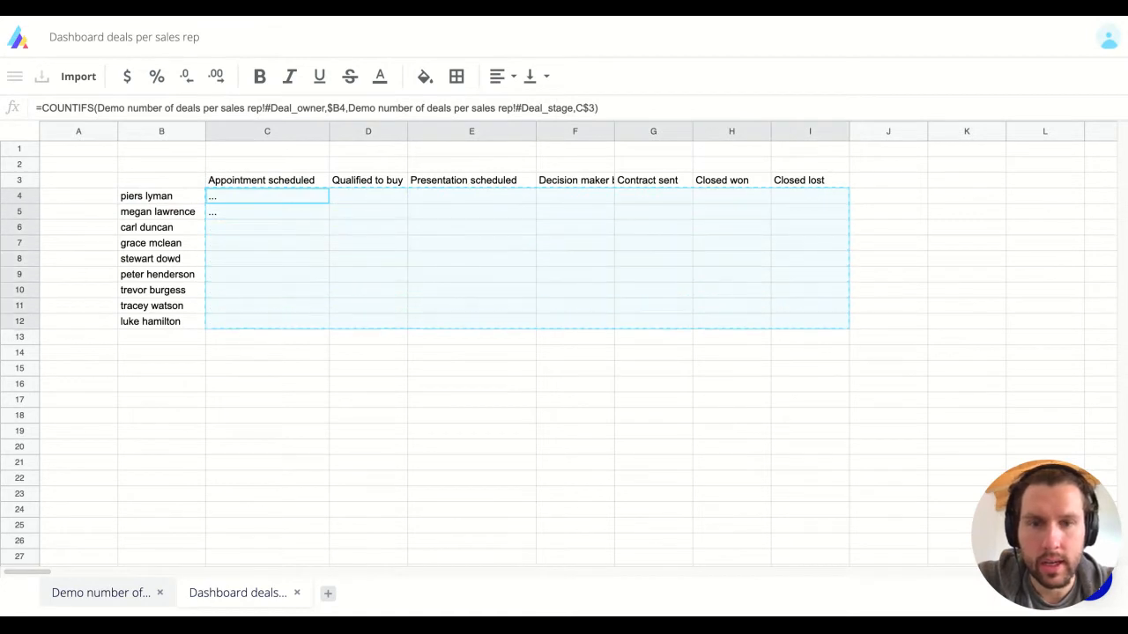
key("shift+Up")
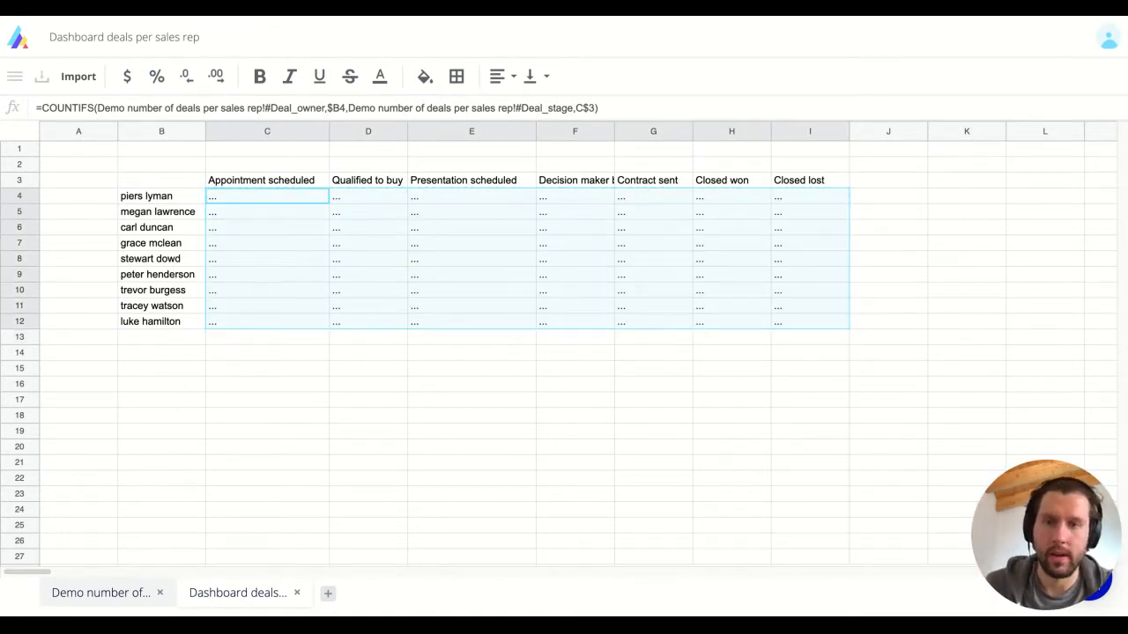
left_click(162, 228)
left_click(161, 243)
left_click(161, 337)
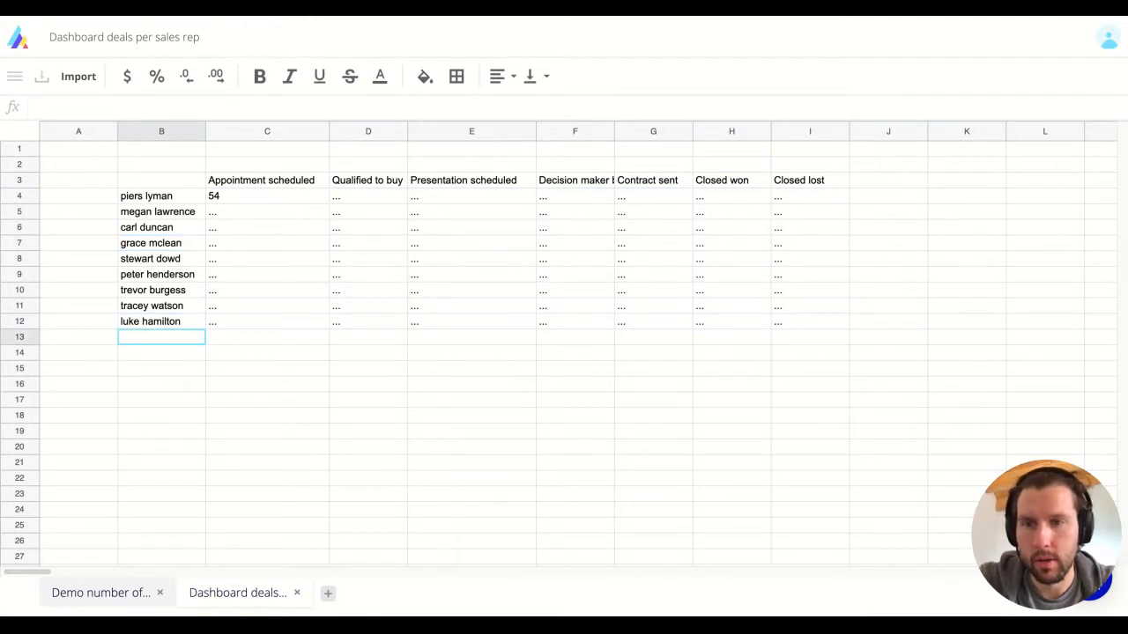
Step: Label B13 'Total' and sum the Appointment scheduled counts C4:C12 in C13
type("Total")
key("Tab")
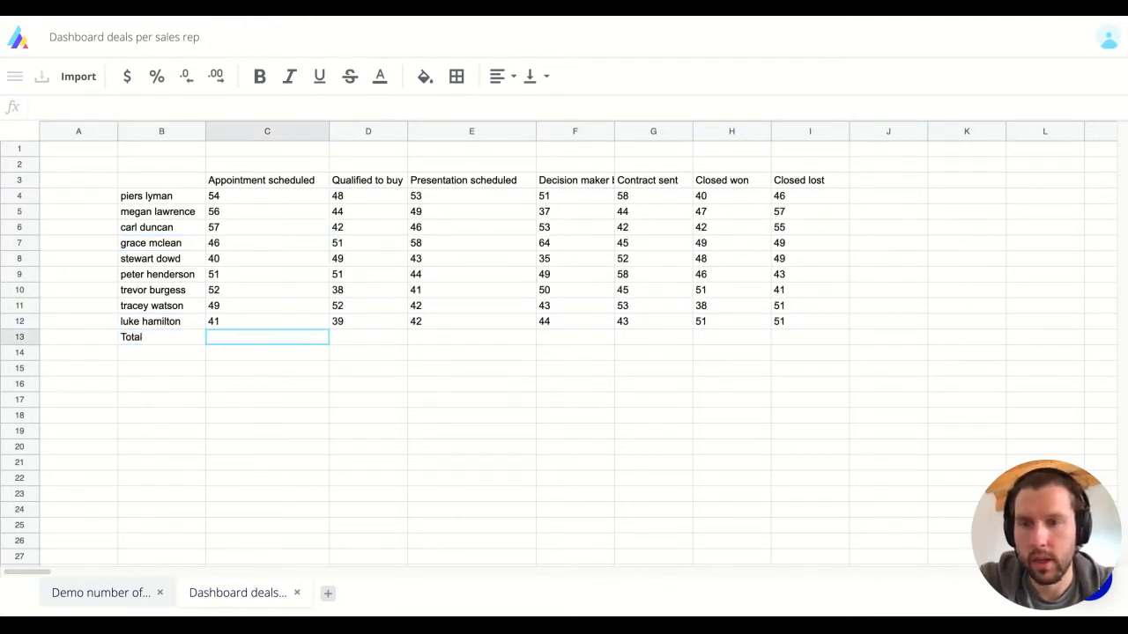
type("=sum")
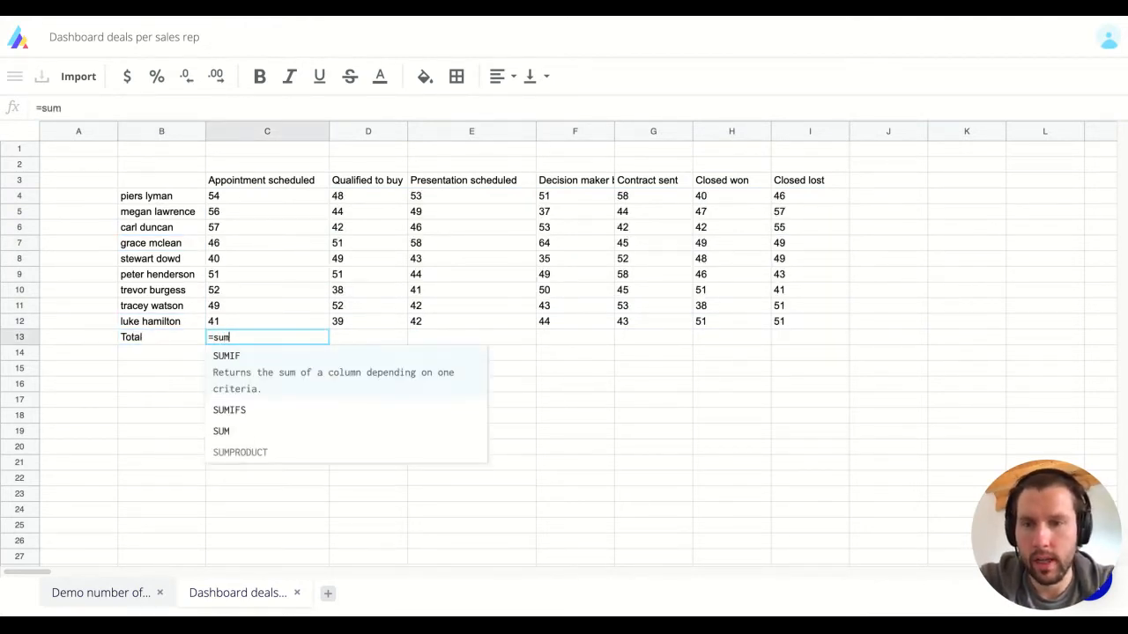
key("Down")
key("Down")
key("Return")
left_click_drag(265, 321, 264, 196)
type(")")
key("Return")
Step: Fill the stage total across to I13 and make the Total row bold
left_click(267, 337)
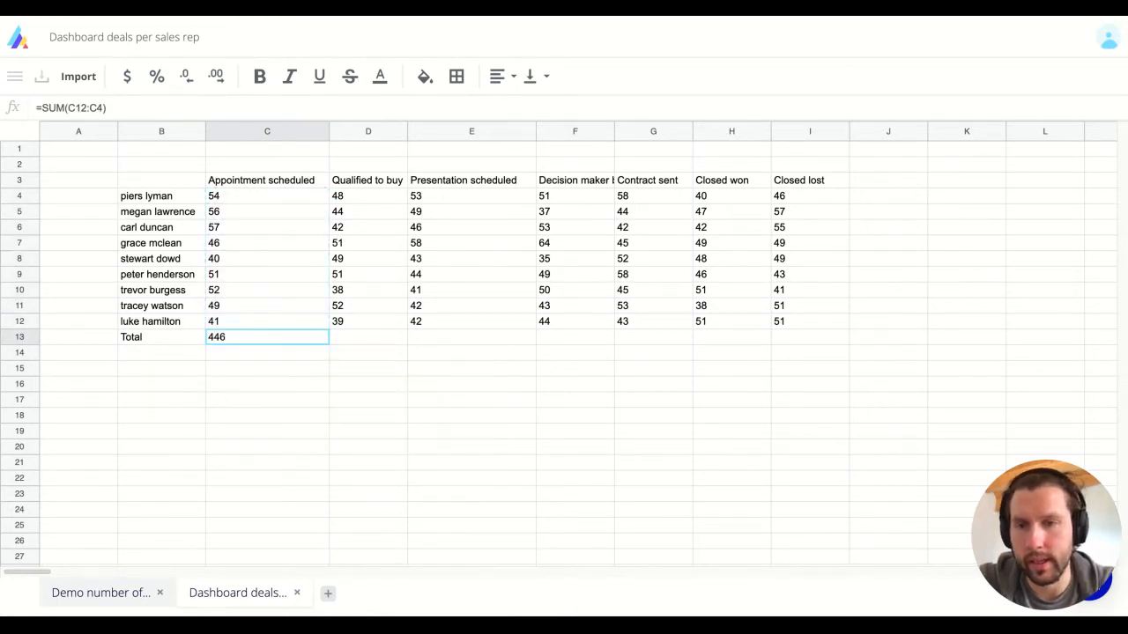
left_click_drag(327, 344, 811, 338)
key("Right")
key("Right")
key("Right")
key("Right")
key("Right")
key("Right")
key("Right")
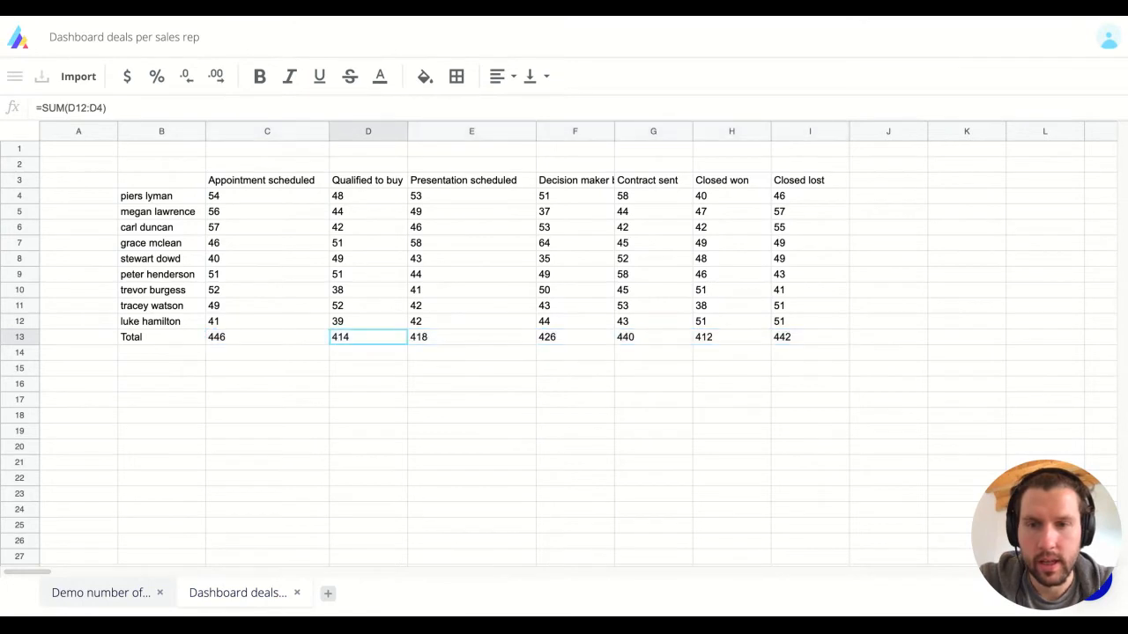
key("Left")
key("ctrl+shift+Left")
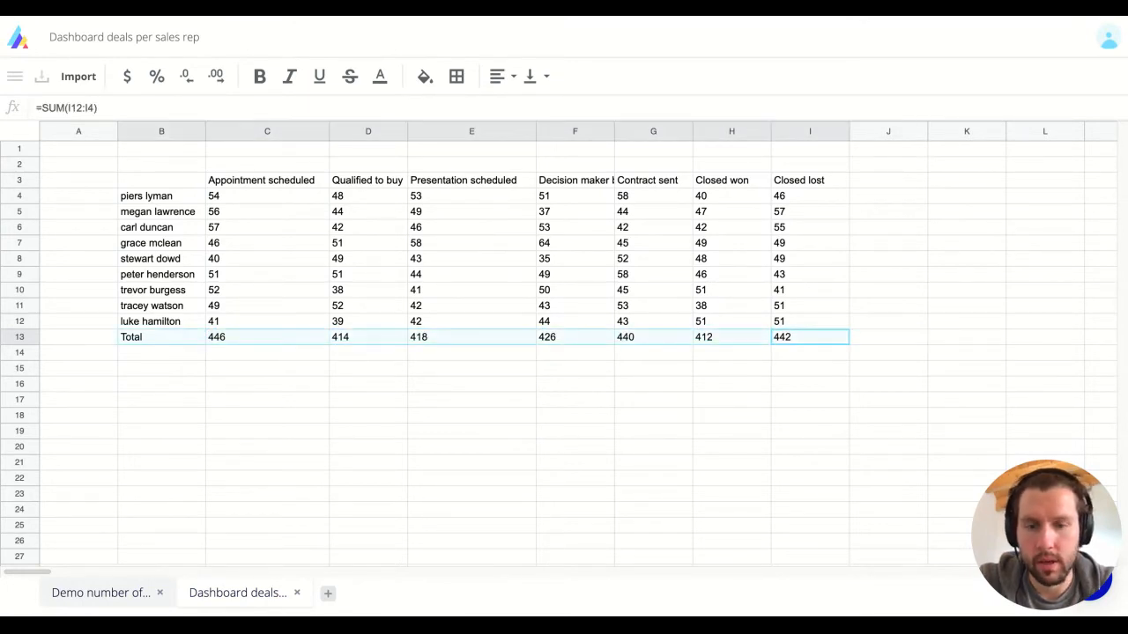
key("ctrl+b")
key("Right")
key("Up")
key("Up")
key("Up")
key("Up")
key("Up")
key("Up")
key("Up")
key("Up")
key("Up")
key("Up")
key("Up")
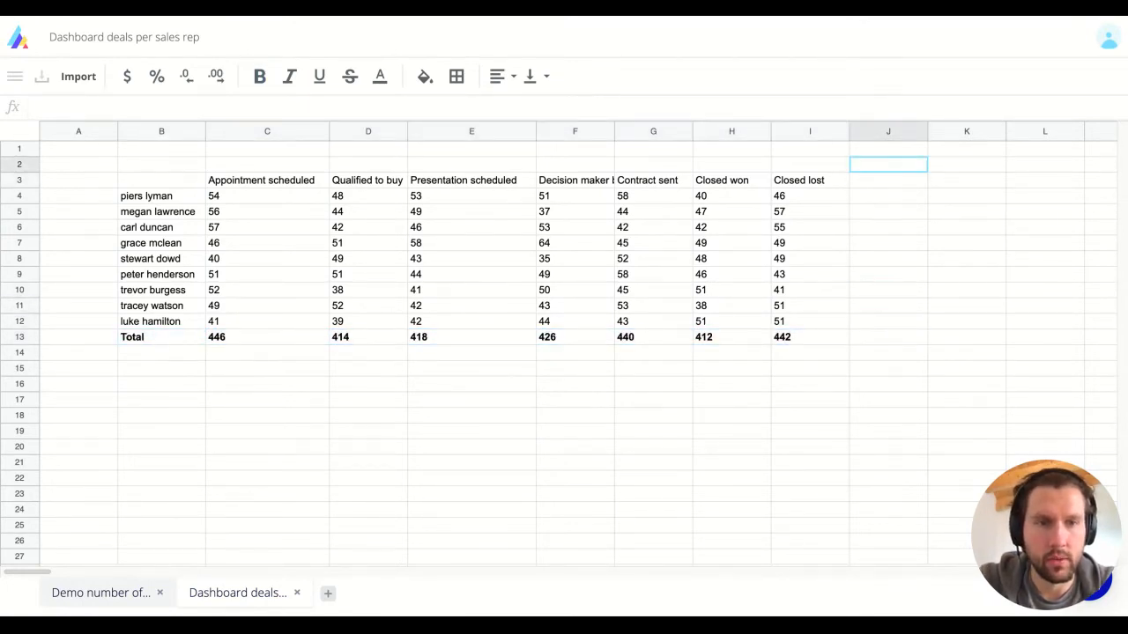
Step: Head column J 'Total' and sum the first rep's counts C4:I4 in J4
key("Down")
type("Sum")
key("Return")
key("Up")
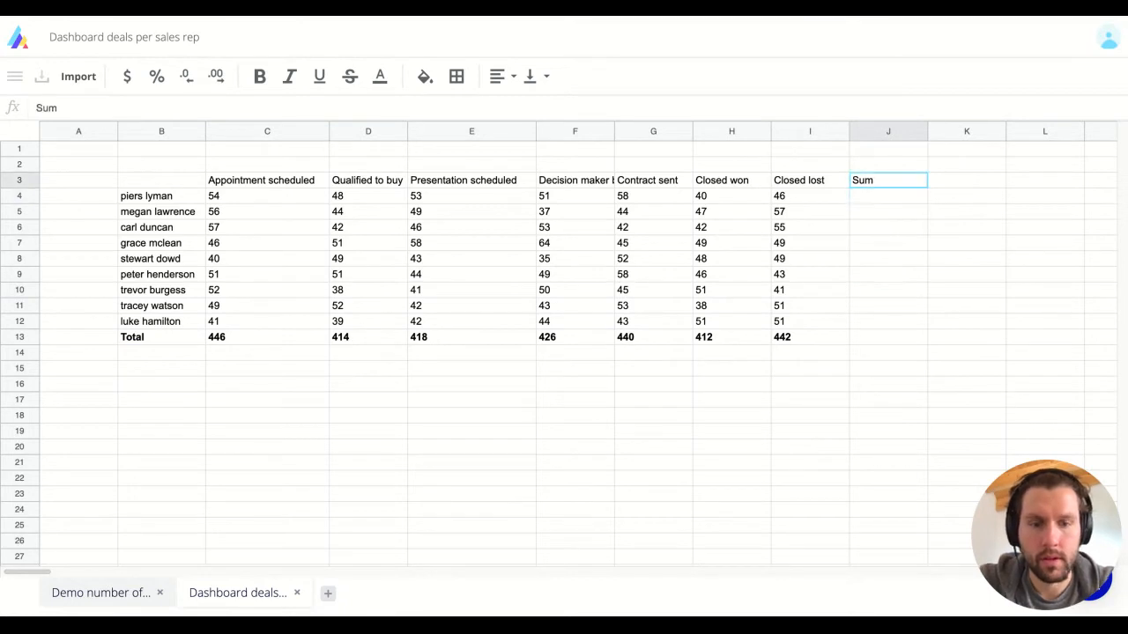
type("Total")
key("Return")
type("=sum")
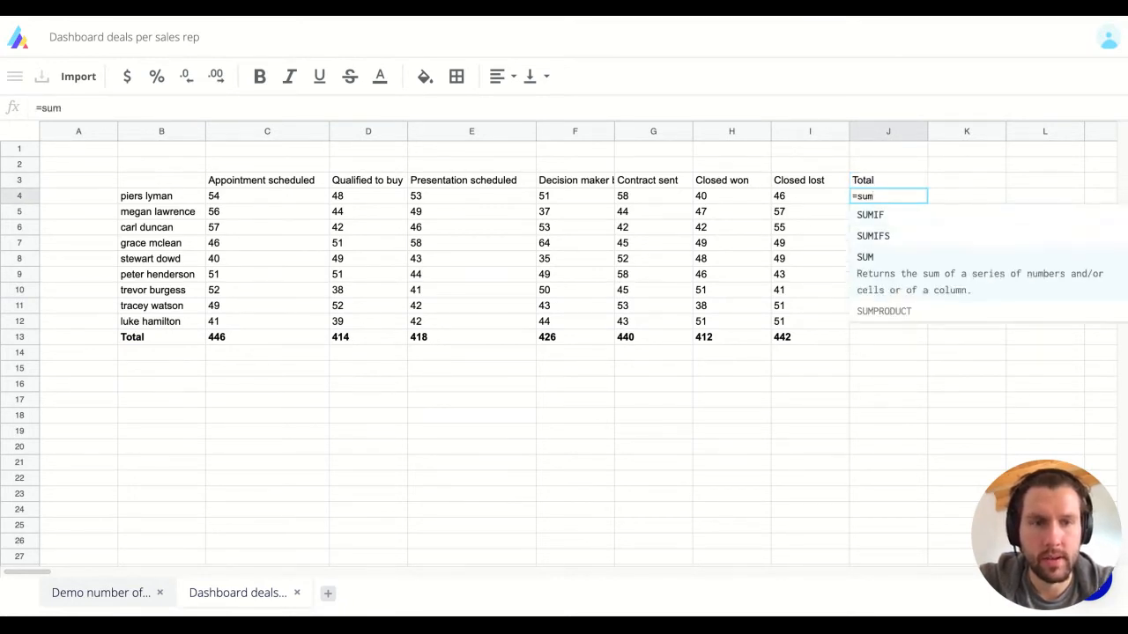
type("(")
key("Left")
key("shift+Left")
key("shift+Left")
key("shift+Left")
key("shift+Left")
key("shift+Left")
key("shift+Left")
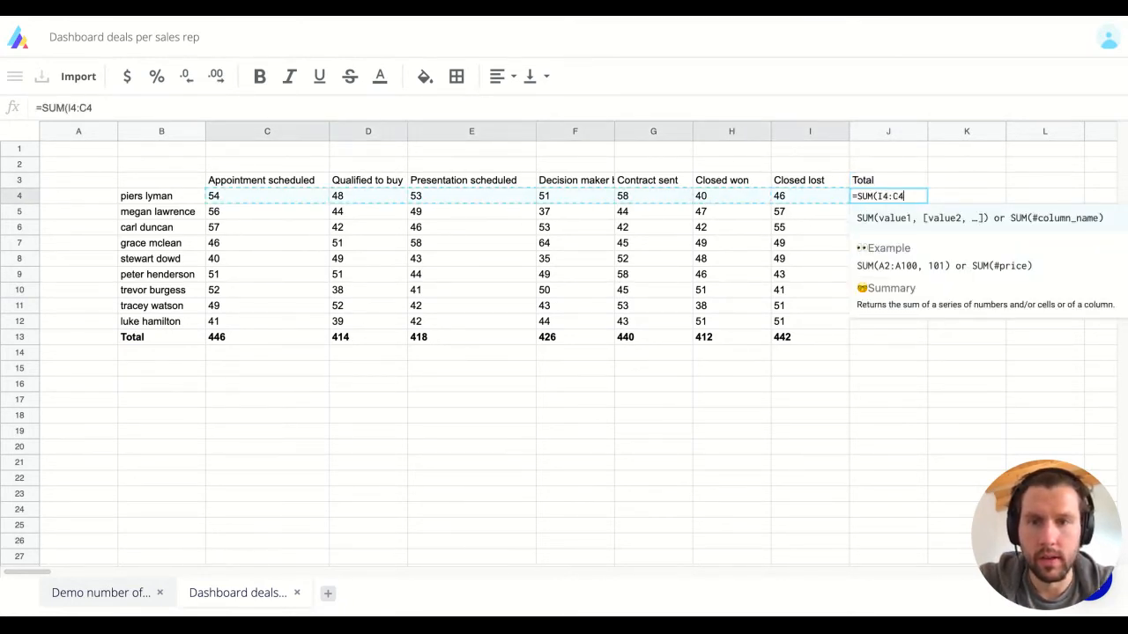
type(")")
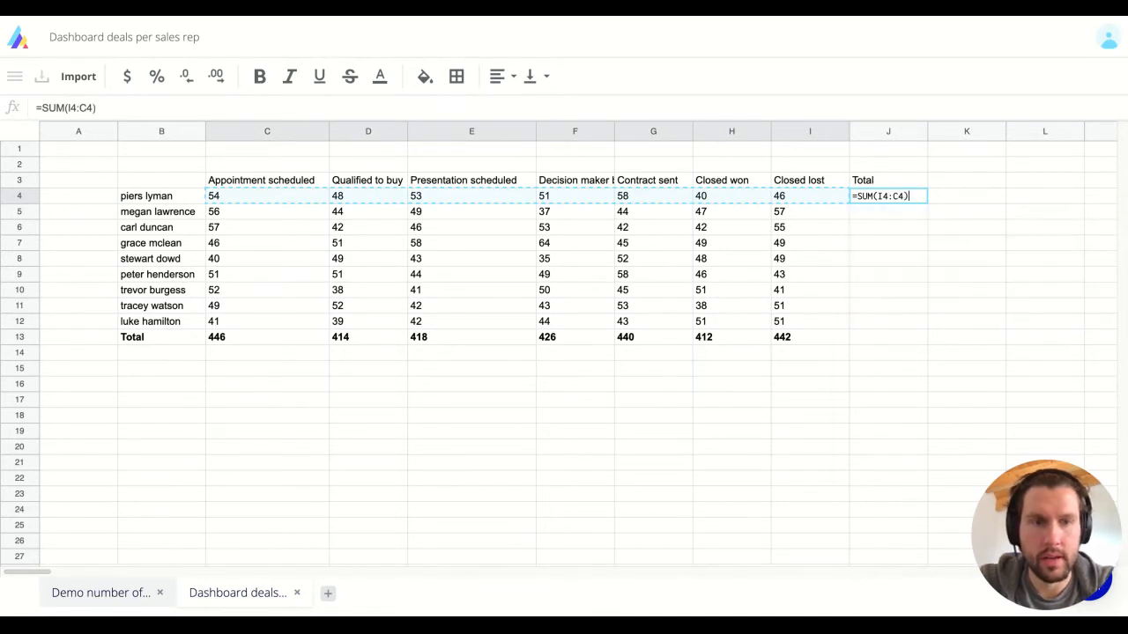
key("Return")
Step: Copy the row sum down J5:J13, producing a grand total of 2,998
key("Up")
key("ctrl+c")
key("Left")
key("Down")
key("Down")
key("Down")
key("Down")
key("Down")
key("Down")
key("Down")
key("Down")
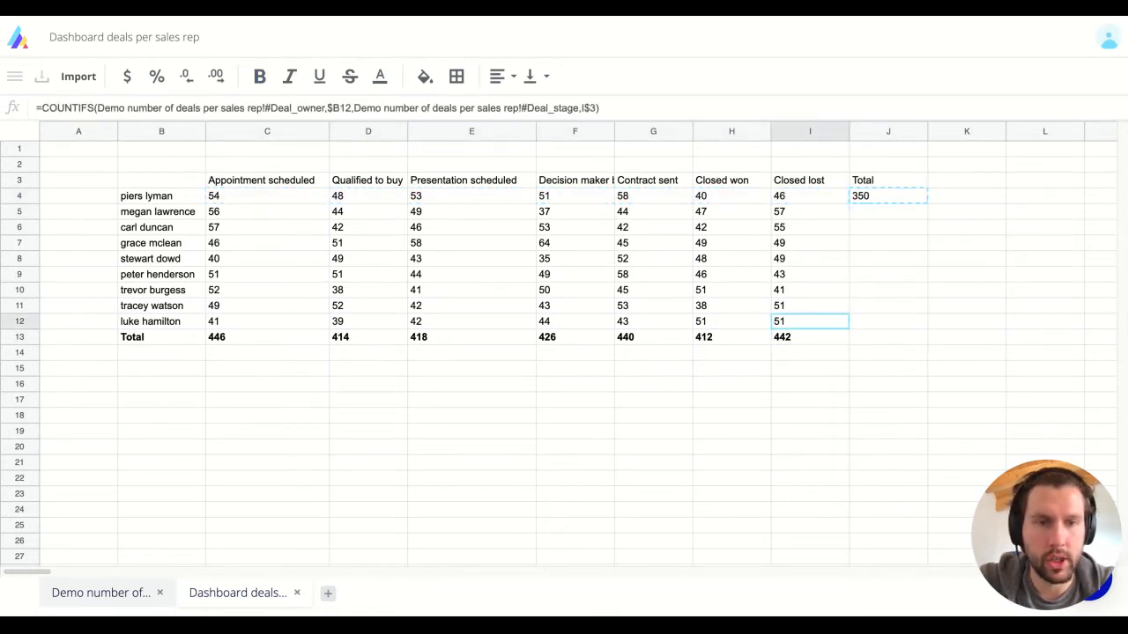
key("Right")
key("shift+Up")
key("shift+Up")
key("shift+Up")
key("shift+Up")
key("shift+Up")
key("shift+Up")
key("shift+Up")
key("ctrl+v")
key("Down")
key("Left")
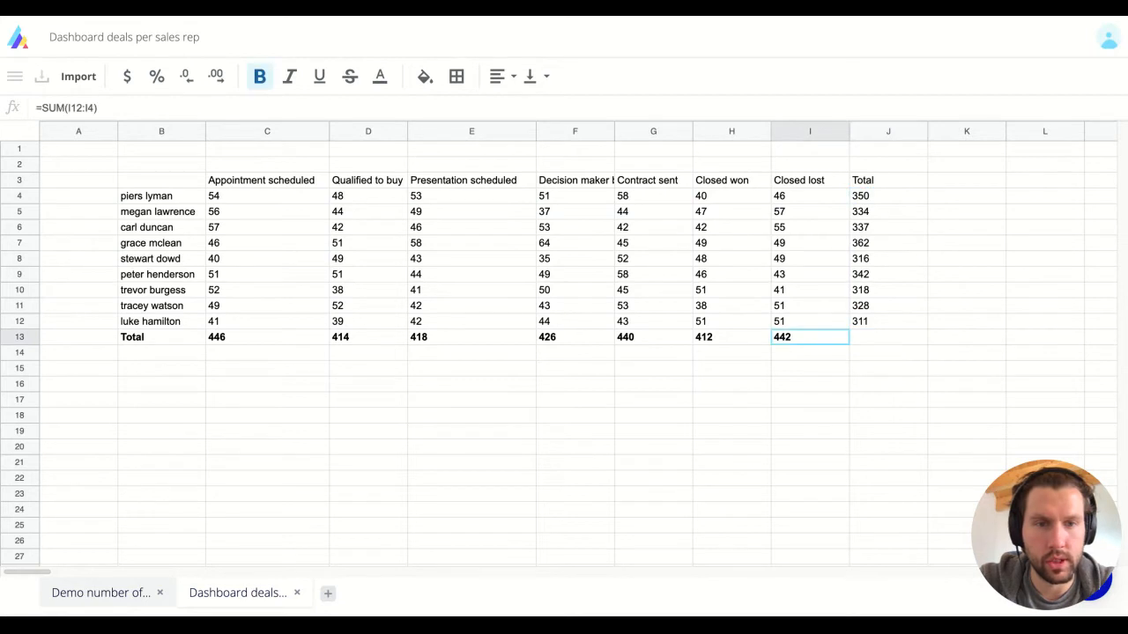
key("Right")
key("ctrl+v")
Step: Make the Total column J3:J13 bold
key("Up")
key("ctrl+Up")
key("ctrl+shift+Down")
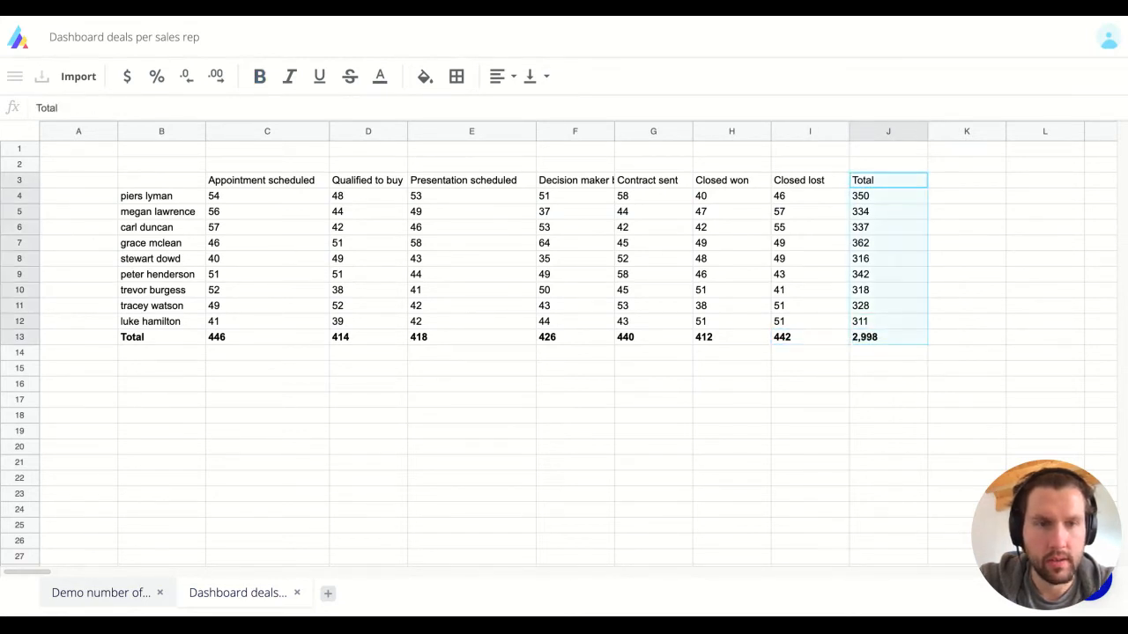
key("ctrl+b")
key("Left")
key("Left")
key("Left")
key("Left")
key("Left")
key("Left")
key("Left")
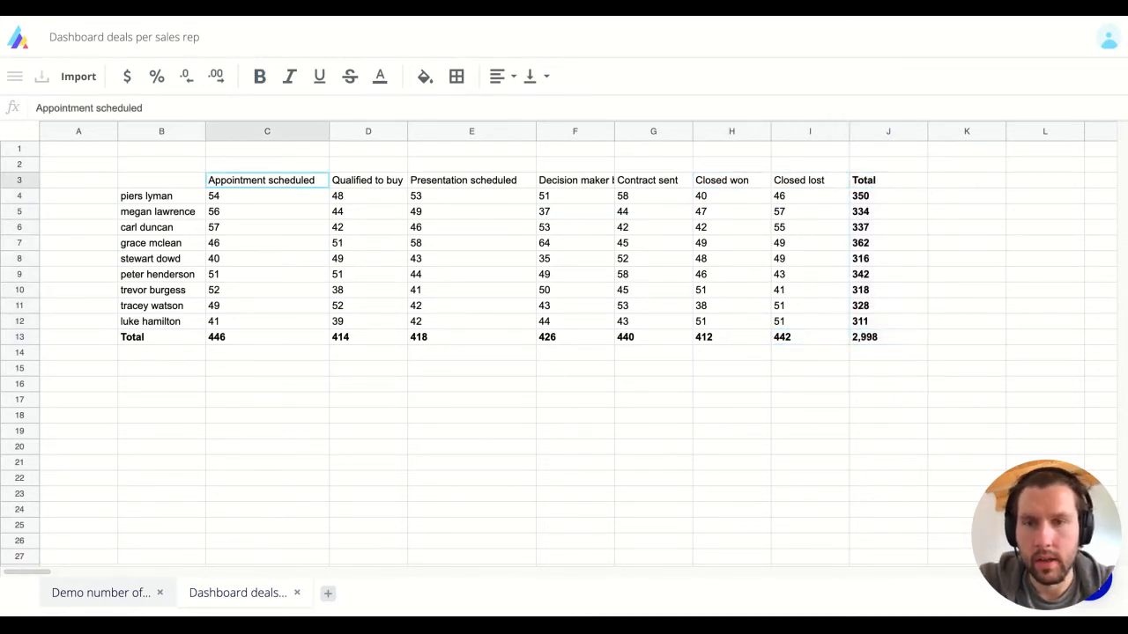
Step: Apply dotted all-borders to the table range C3:J13
key("ctrl+shift+Right")
key("ctrl+shift+Down")
left_click(456, 76)
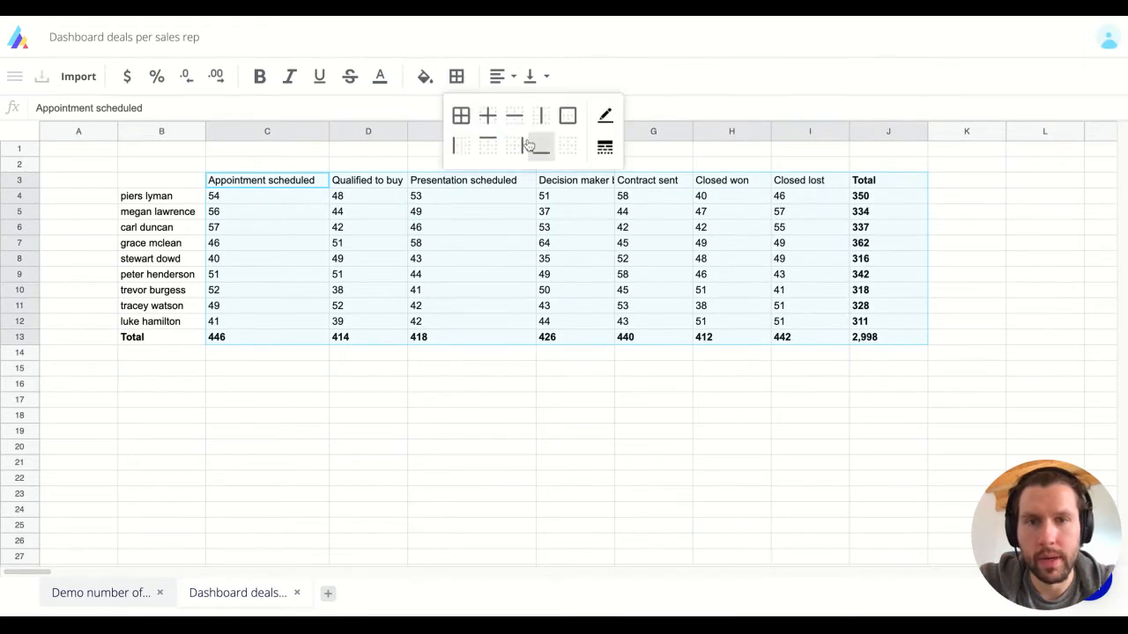
left_click(605, 147)
left_click(651, 245)
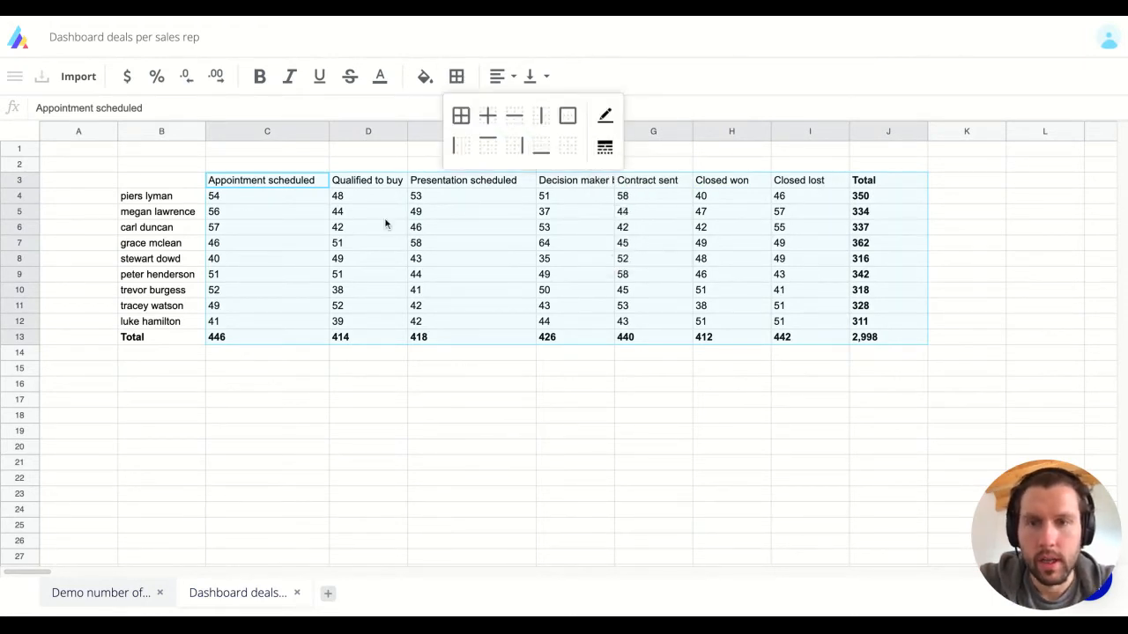
left_click(461, 116)
left_click(327, 235)
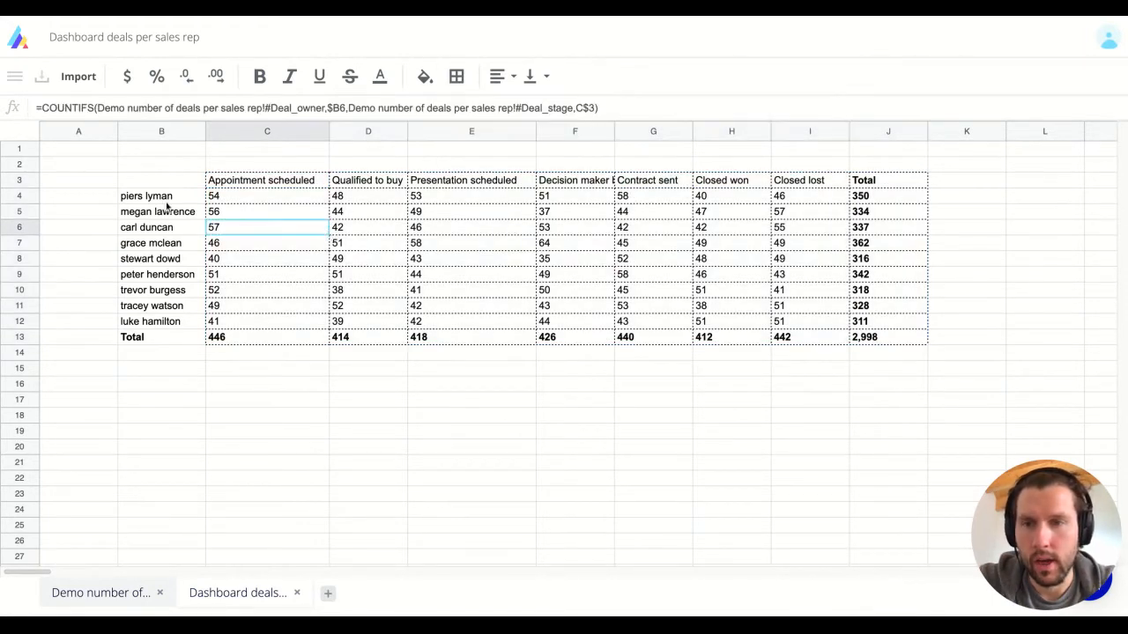
Step: Apply dotted all-borders to the rep name cells B4:B13
left_click(166, 201)
key("ctrl+shift+Down")
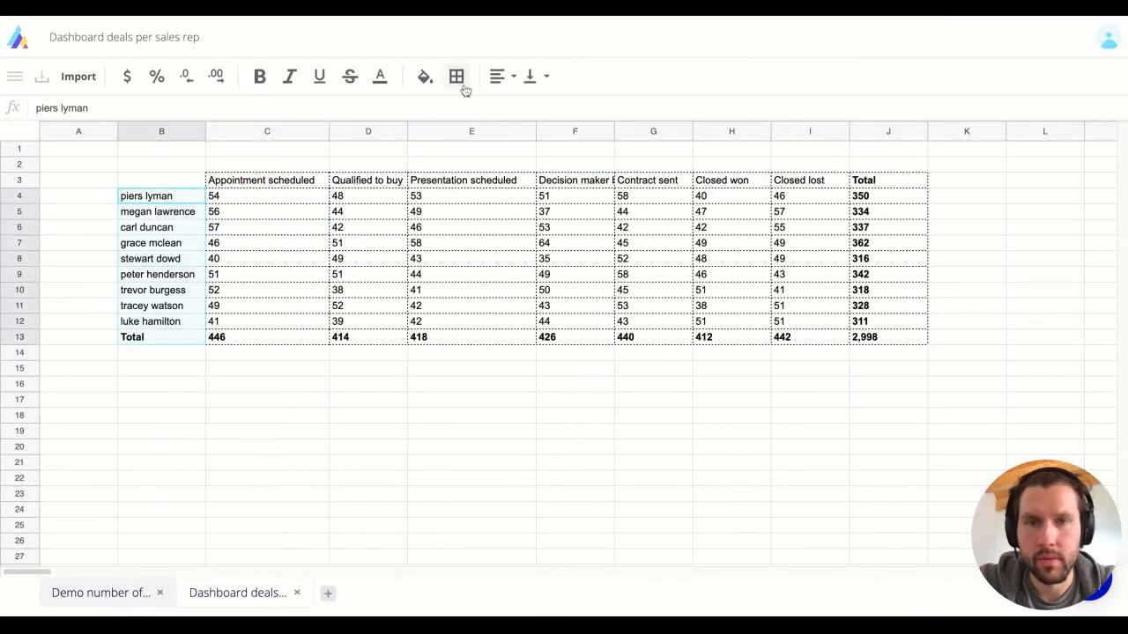
left_click(456, 78)
left_click(604, 147)
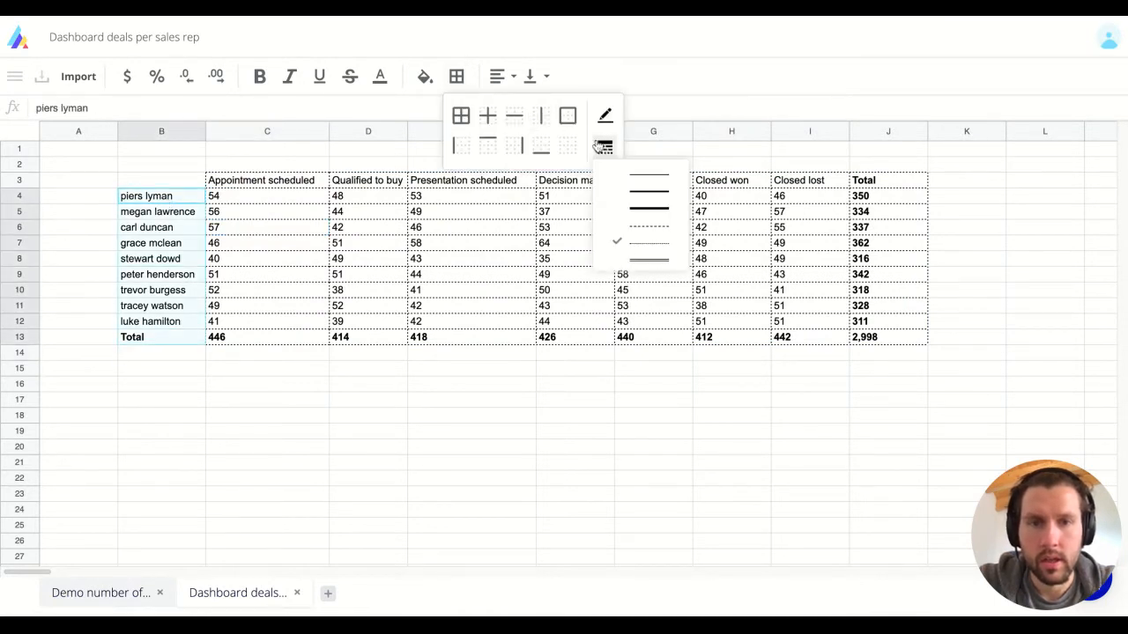
left_click(645, 247)
left_click(461, 115)
left_click(250, 208)
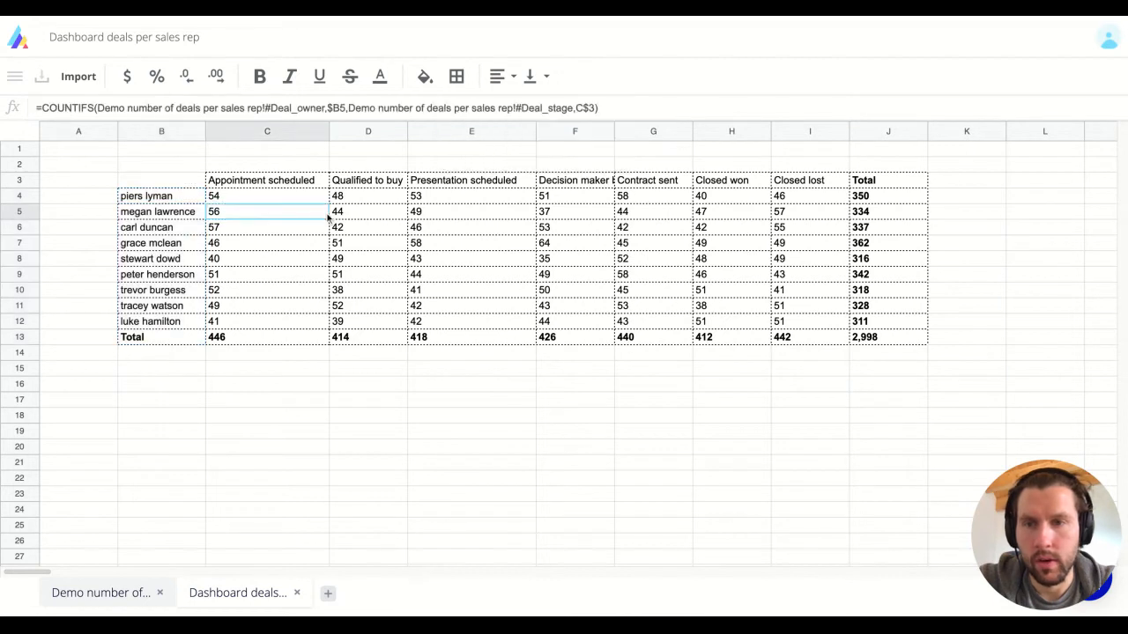
left_click(228, 180)
key("ctrl+shift+Right")
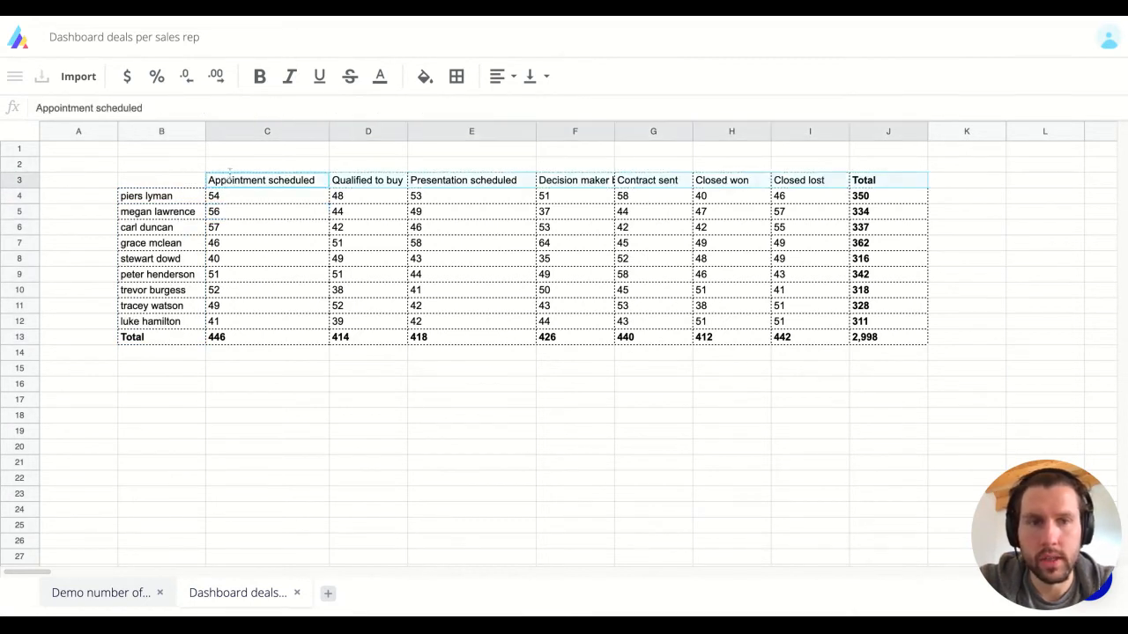
Step: Fill the header row C3:J3, Appointment scheduled through Total, with light yellow
left_click(425, 76)
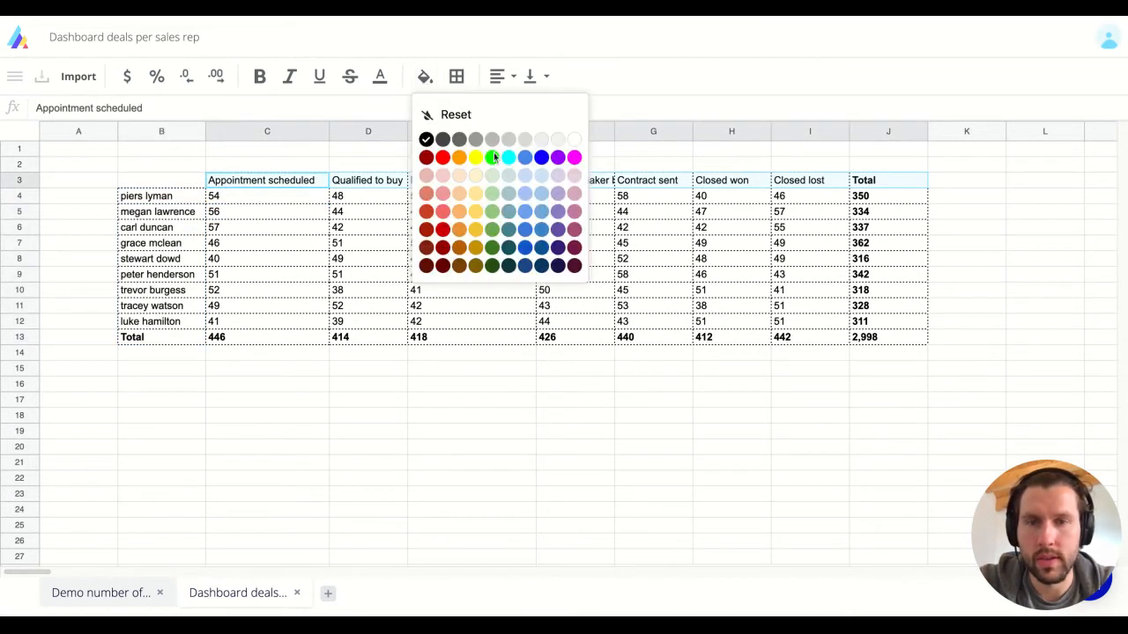
left_click(476, 177)
left_click(385, 242)
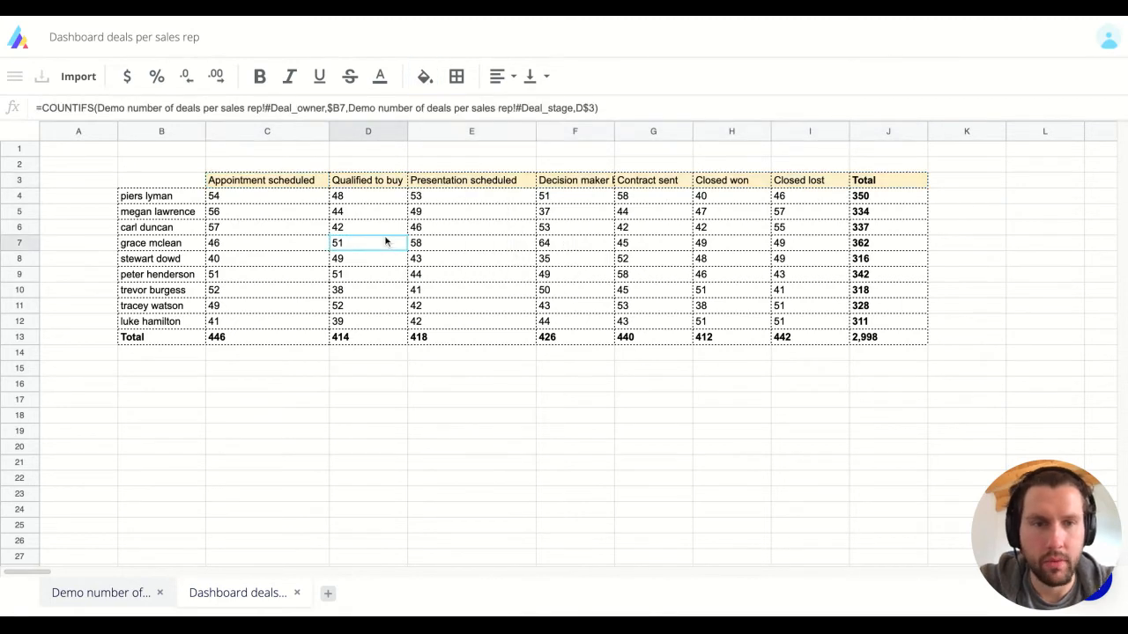
Step: Glance at the deals data sheet, return to the dashboard and check the first rep's total formula
left_click(112, 593)
left_click(210, 594)
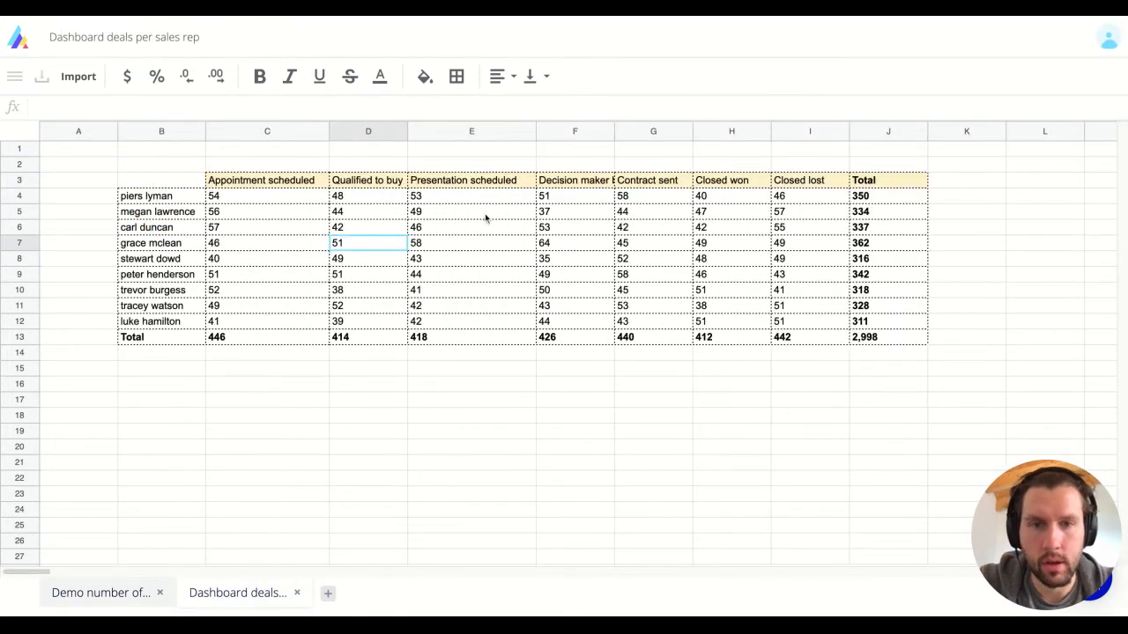
left_click(880, 202)
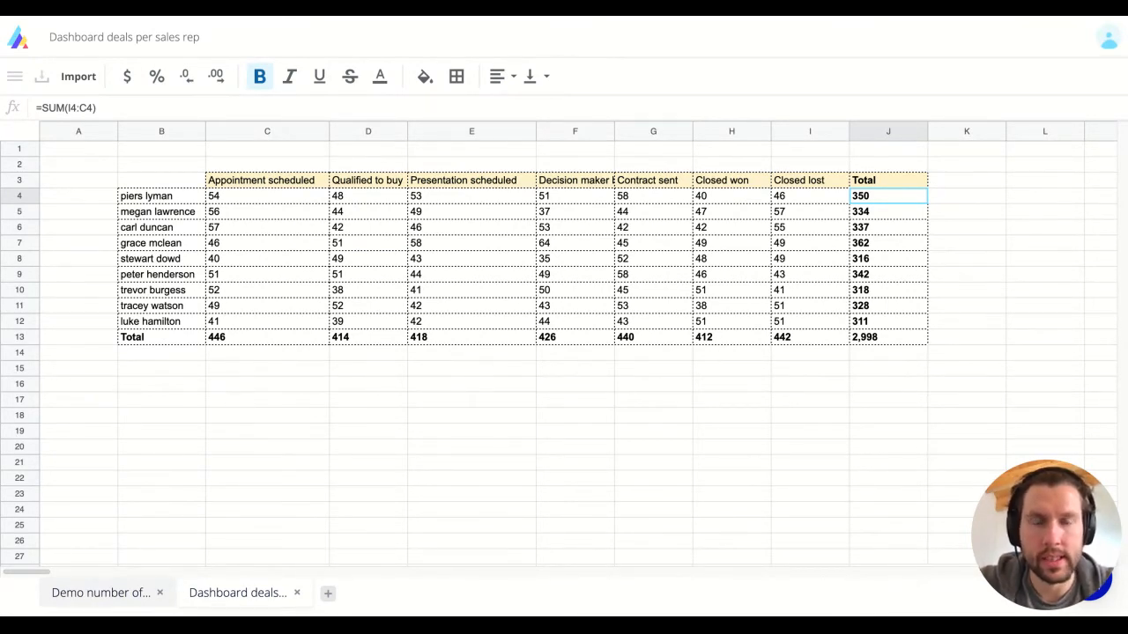
left_click(159, 182)
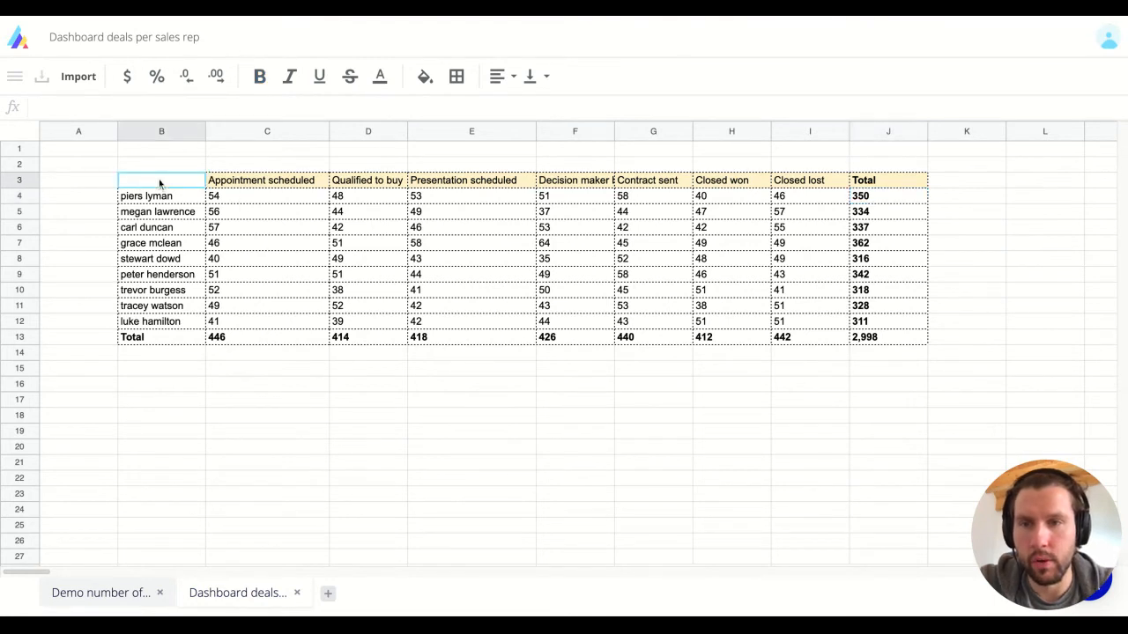
Step: Copy the deal-count table B3:J13 and paste the duplicate at B16
key("ctrl+shift+Right")
key("ctrl+shift+Right")
key("ctrl+shift+Down")
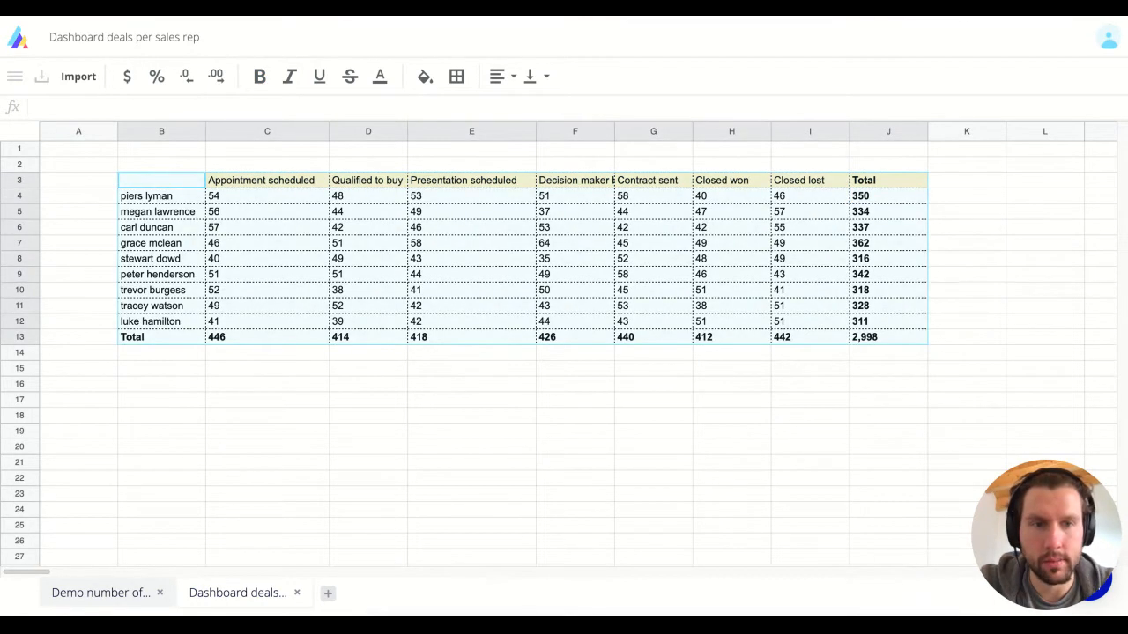
left_click(161, 404)
key("Up")
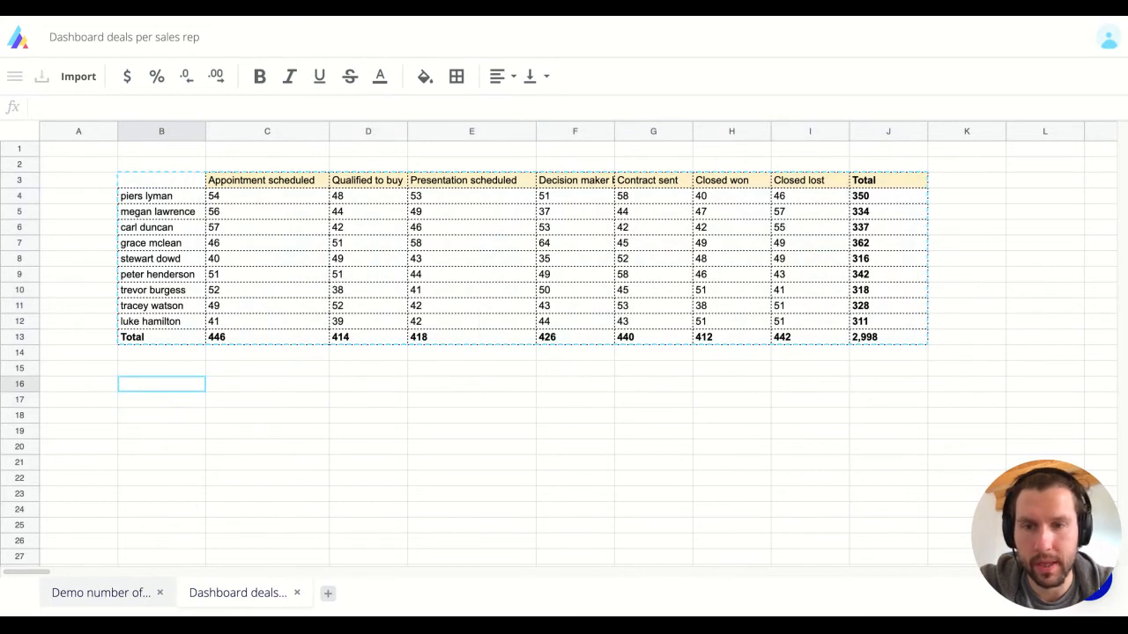
key("ctrl+v")
key("Down")
key("Right")
key("Right")
Step: Clear the copied stage counts C17:I25 so every total in the duplicate reads 0
scroll(257, 405, "down", 1)
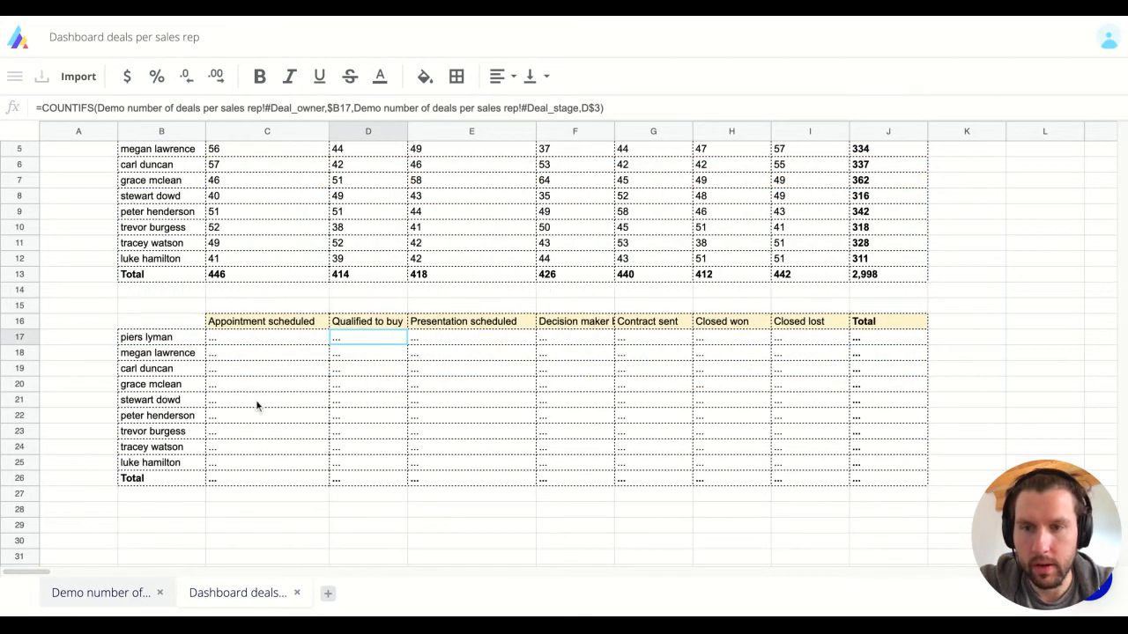
key("Left")
key("ctrl+shift+End")
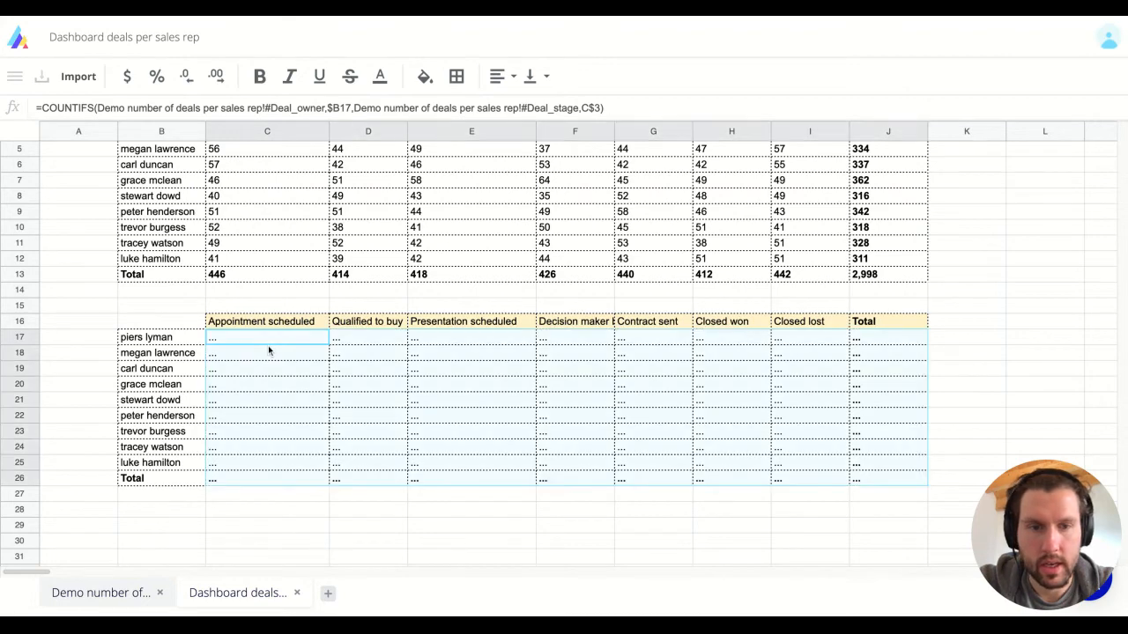
key("Left")
key("Right")
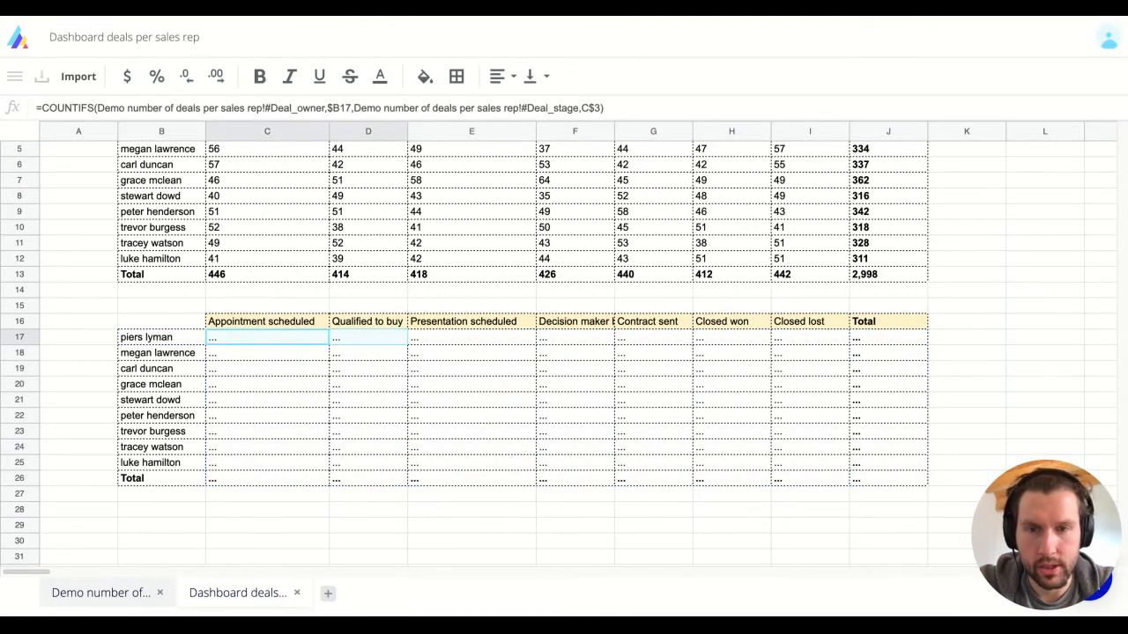
key("ctrl+shift+Right")
key("shift+Down")
key("shift+Down")
key("shift+Down")
key("shift+Down")
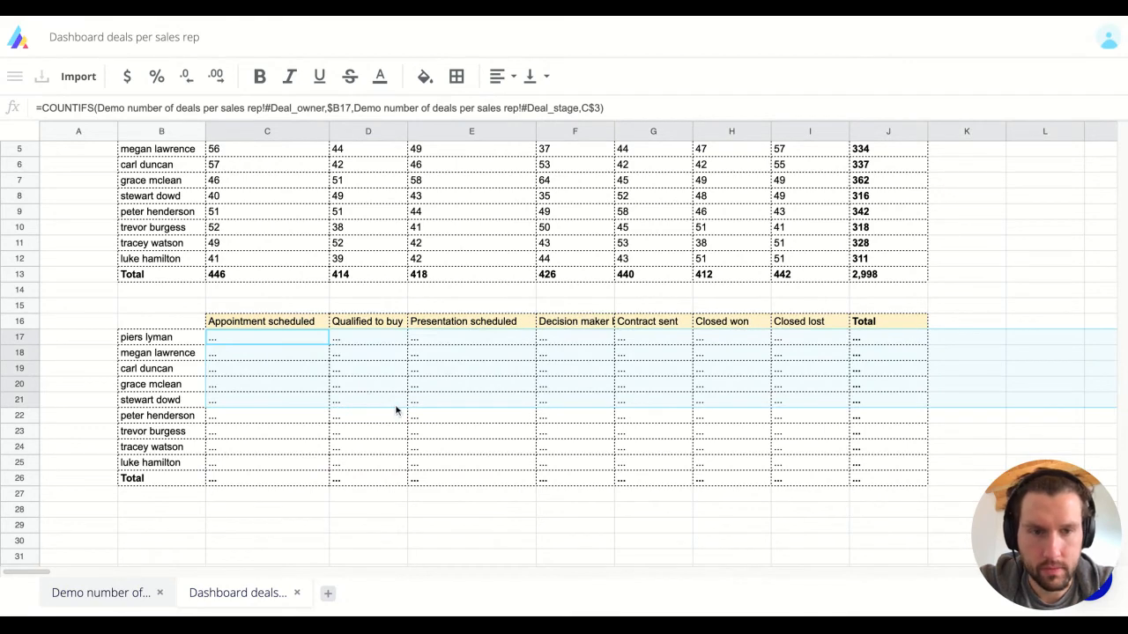
left_click_drag(395, 407, 810, 446)
key("shift+Down")
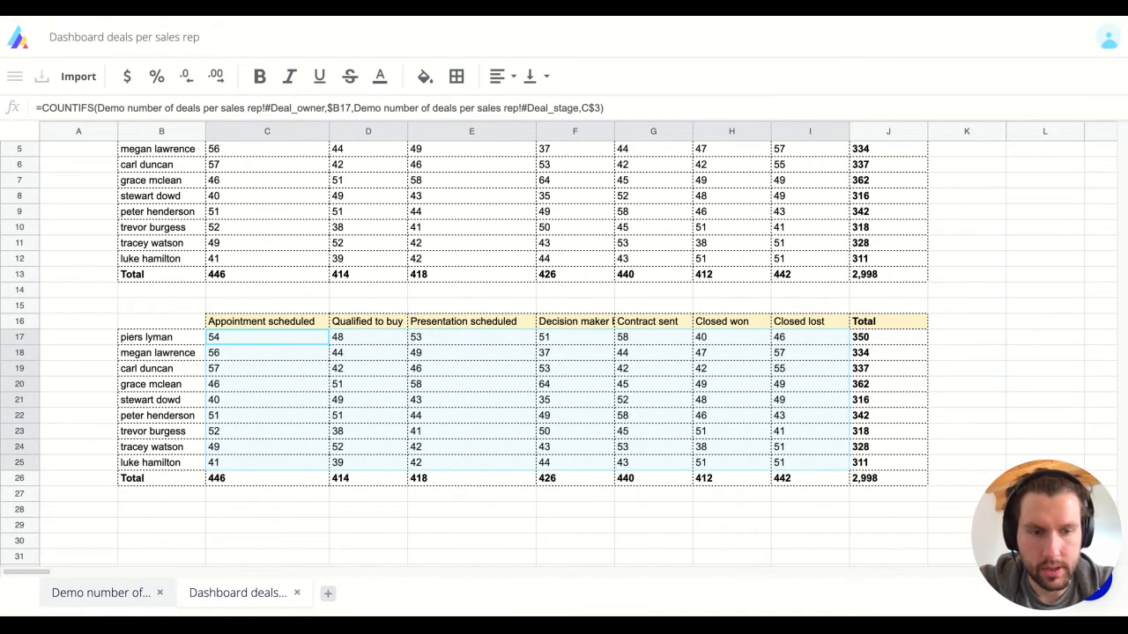
key("Delete")
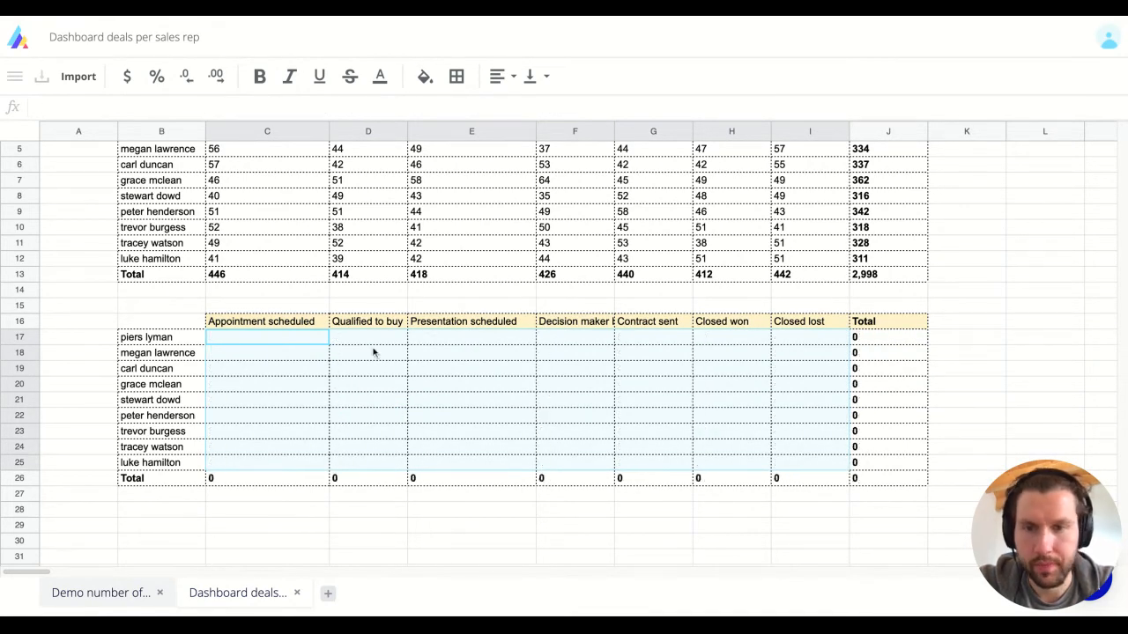
Step: Start a SUMIFS in C17 summing the Amount column with Deal_stage as first criteria range
left_click(295, 353)
left_click(264, 340)
type("=sumifs")
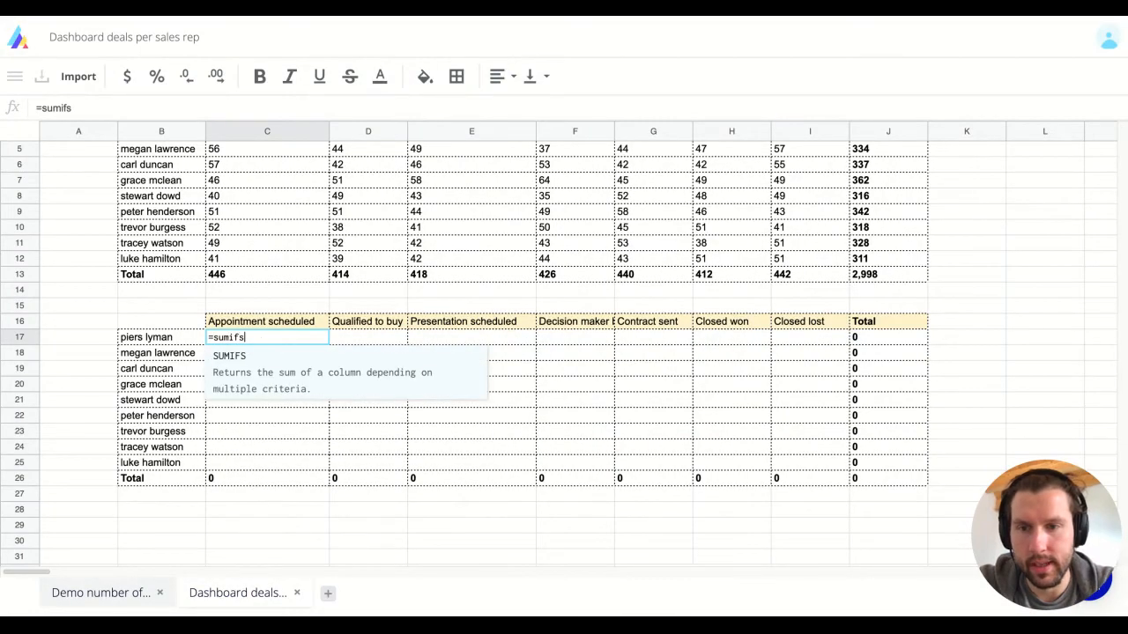
key("Tab")
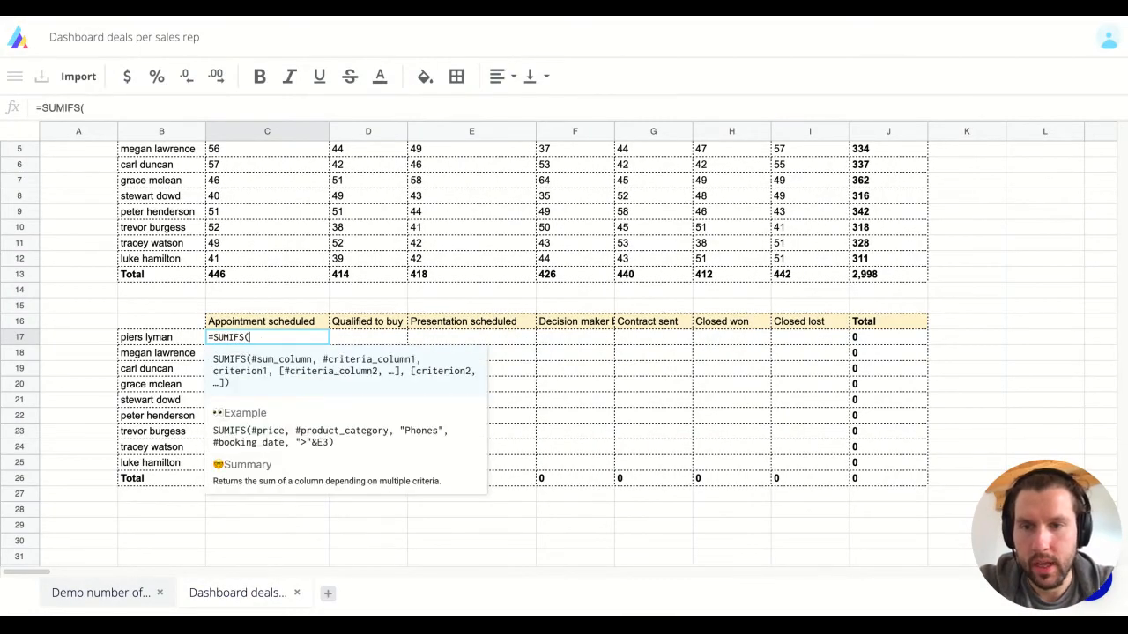
left_click(98, 594)
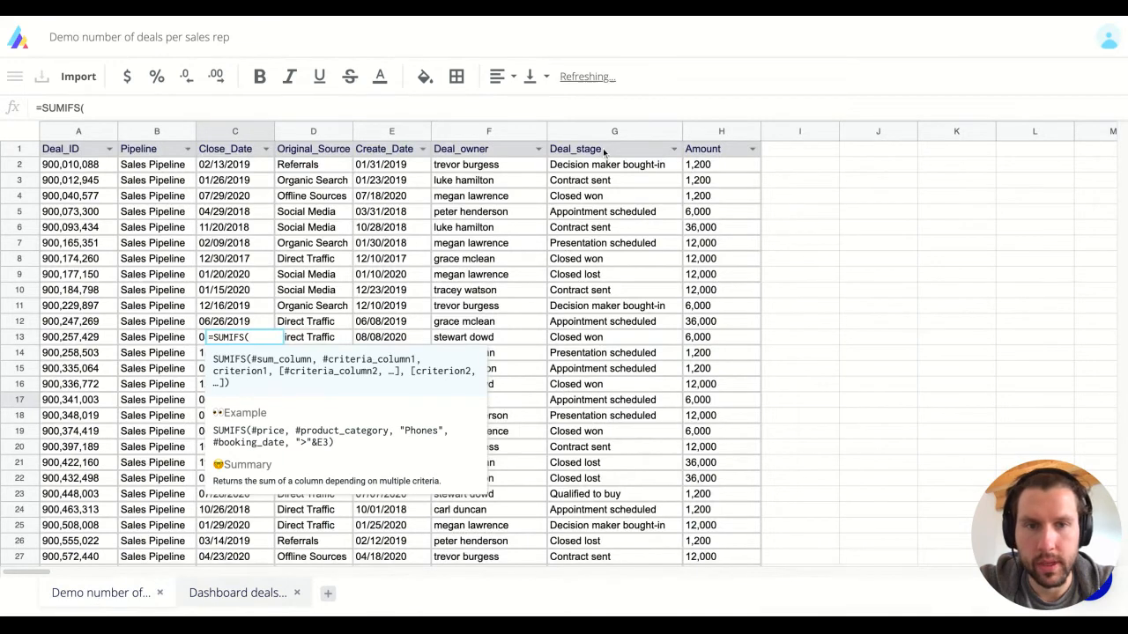
left_click(708, 177)
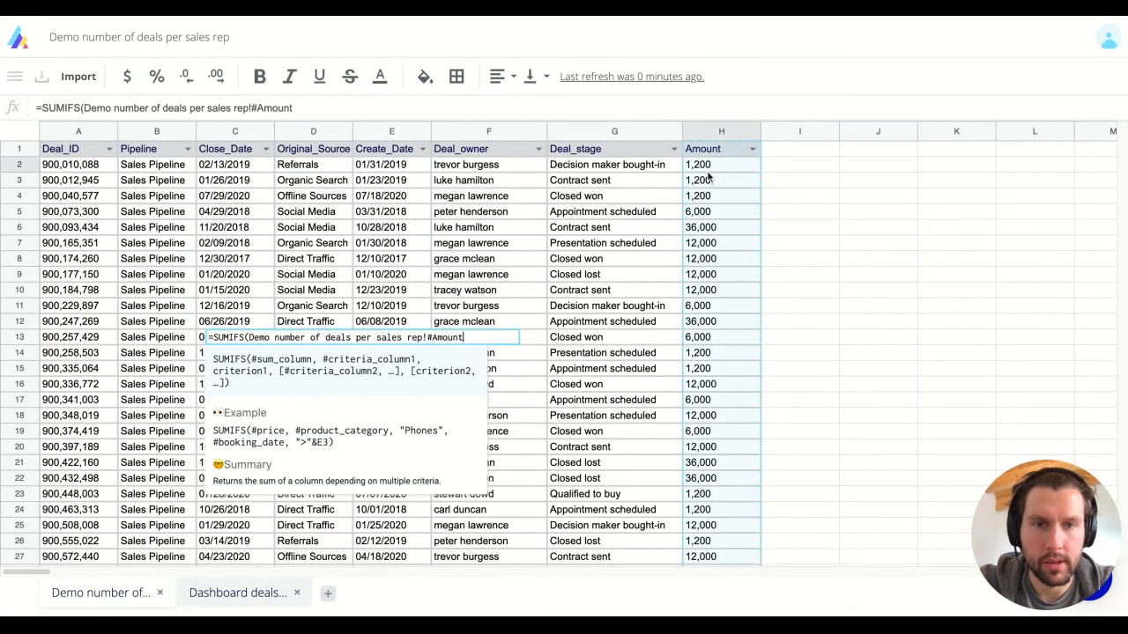
type(",")
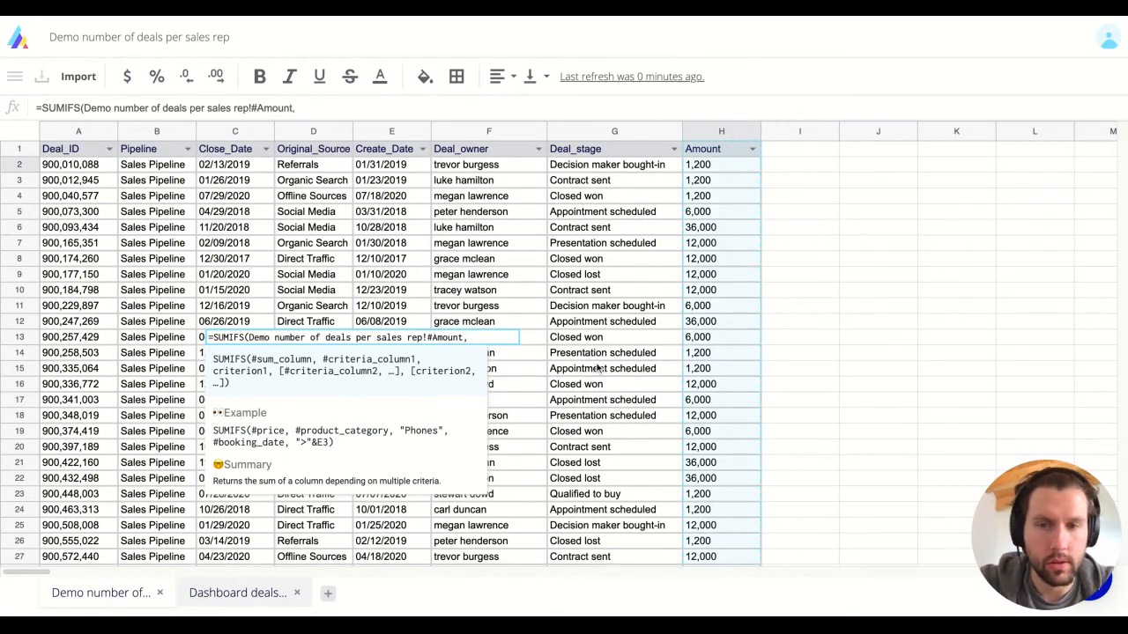
left_click(607, 227)
type(",")
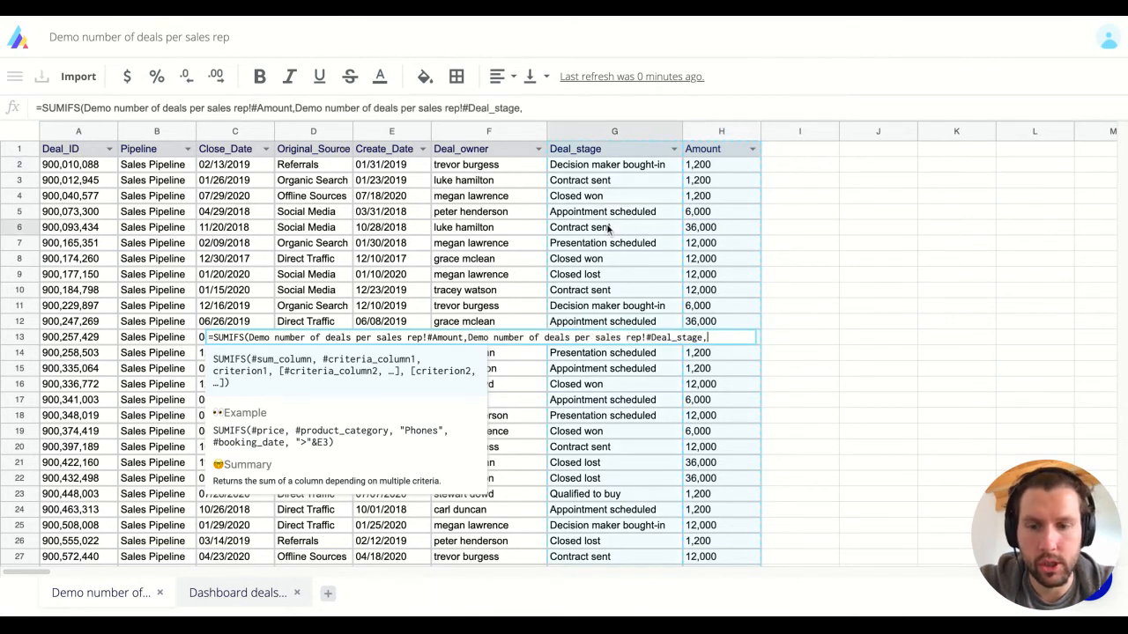
Step: Add the stage header C$16 as the first criterion, locked to row 16
left_click(238, 593)
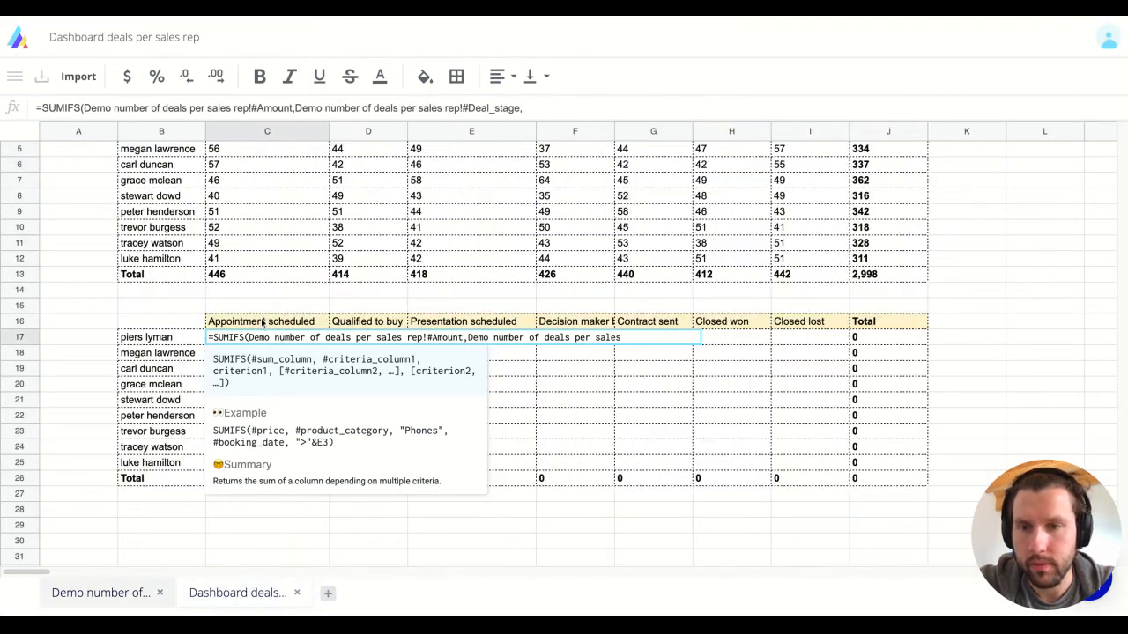
left_click(262, 322)
key("BackSpace")
key("BackSpace")
type("$15")
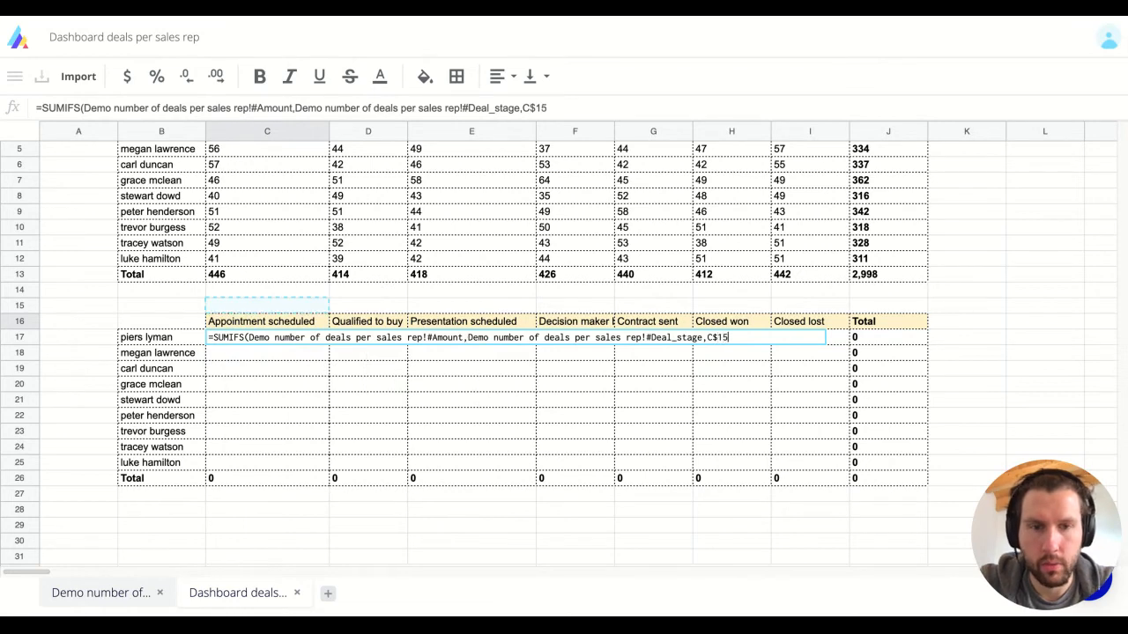
key("BackSpace")
type("6,")
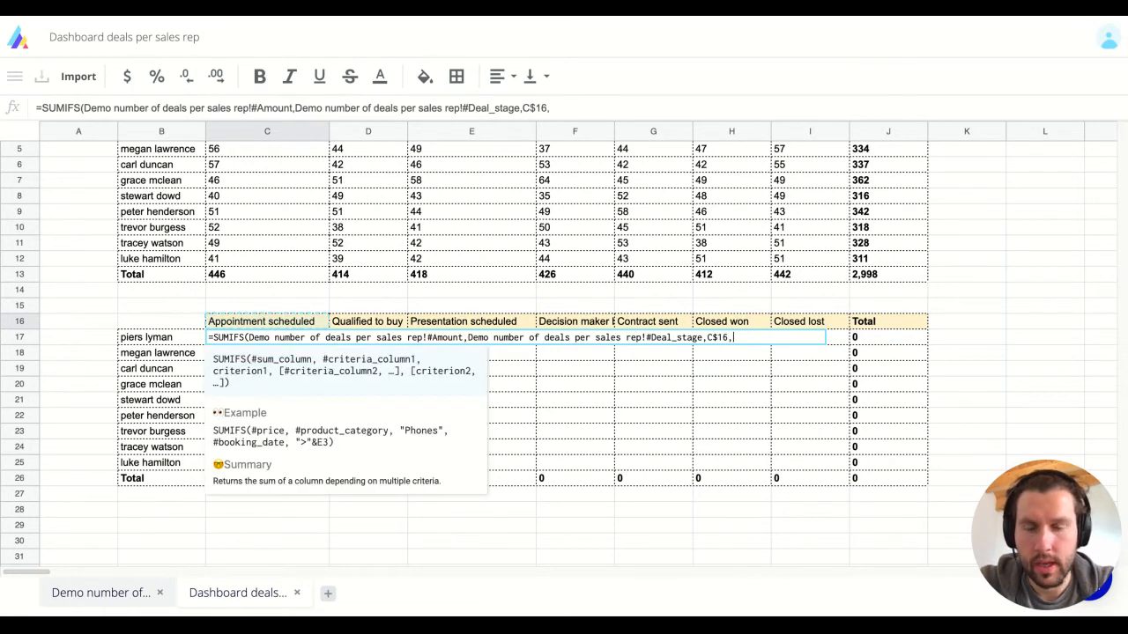
Step: Add Deal_owner with criterion $B17, close the SUMIFS and commit it
left_click(98, 593)
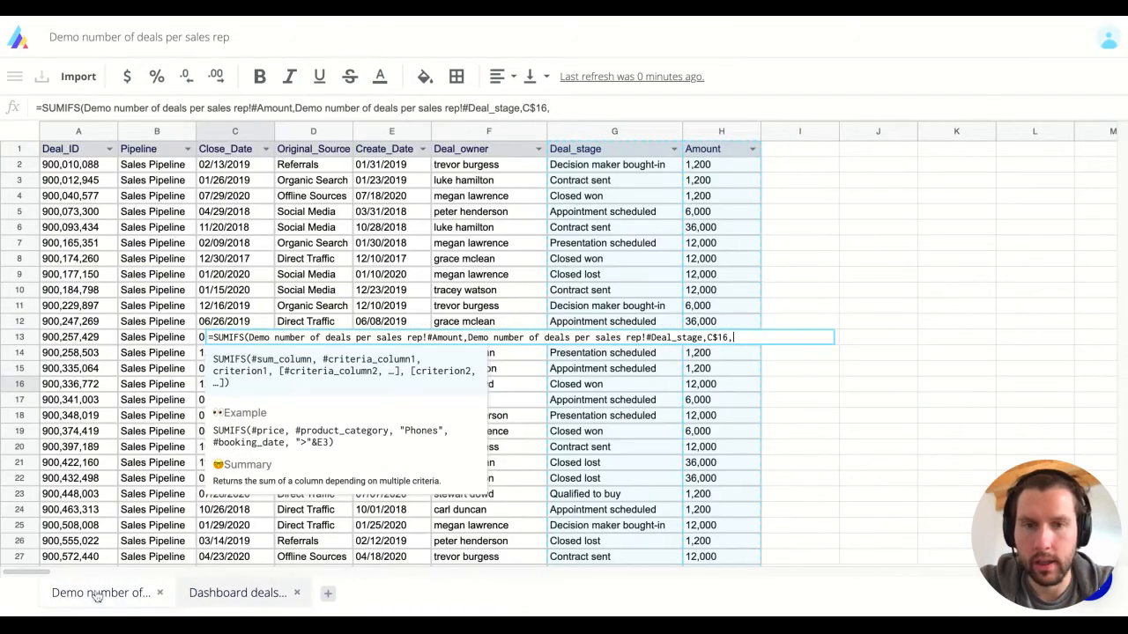
left_click(474, 181)
type(",")
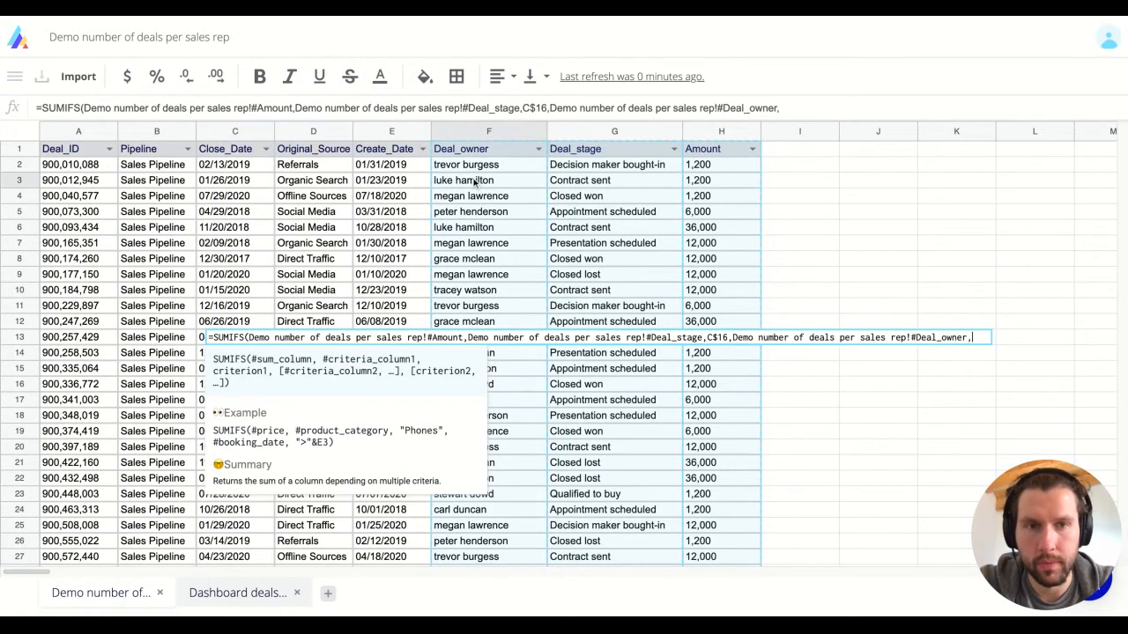
left_click(253, 595)
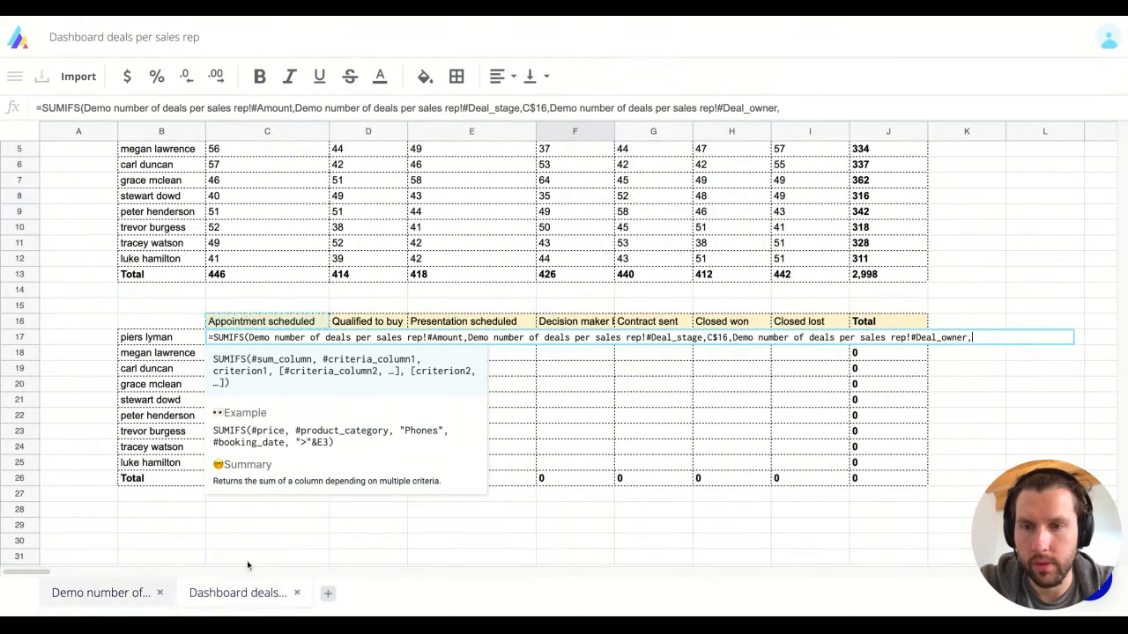
left_click(152, 340)
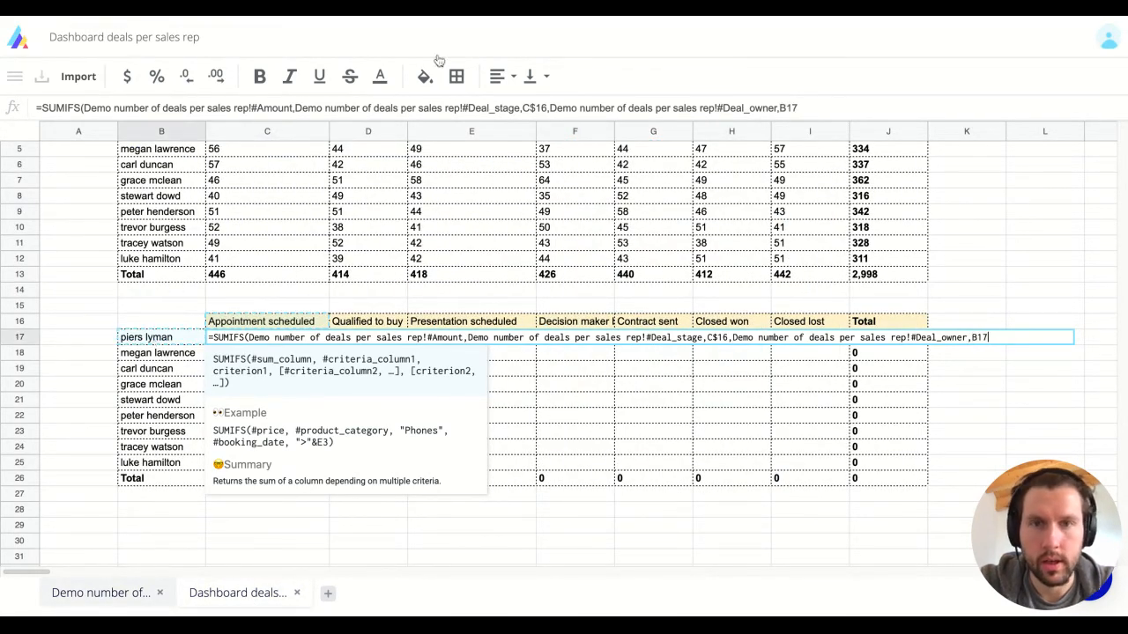
left_click(780, 107)
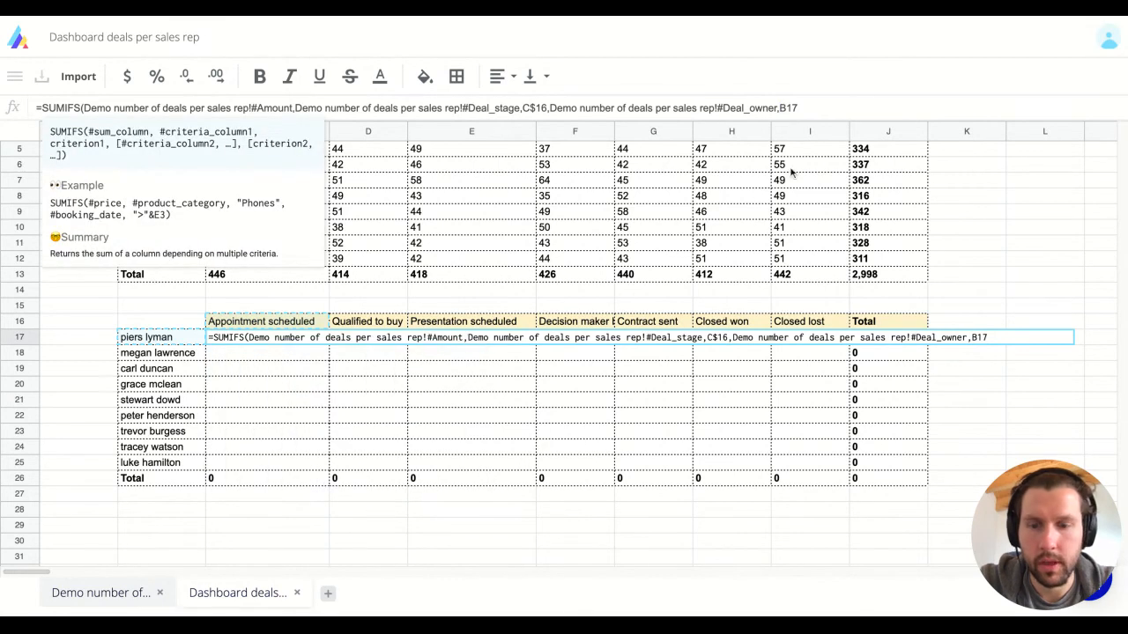
type("$B17)")
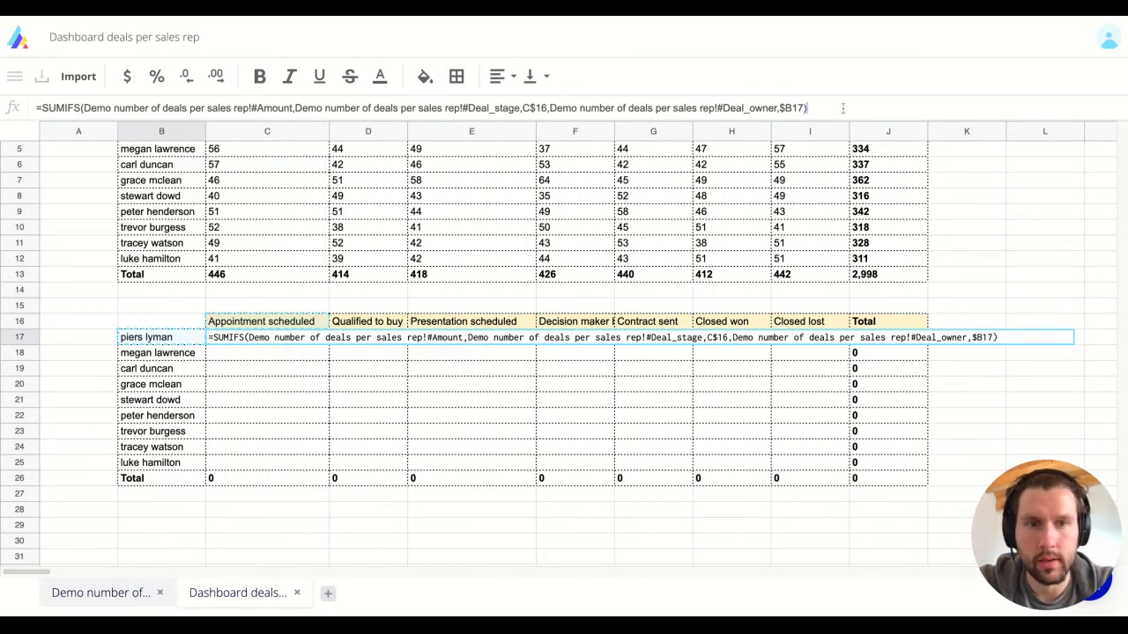
key("Return")
Step: Paste the SUMIFS formula across C17:I25 and check the copied formula in D17
left_click_drag(573, 338, 819, 462)
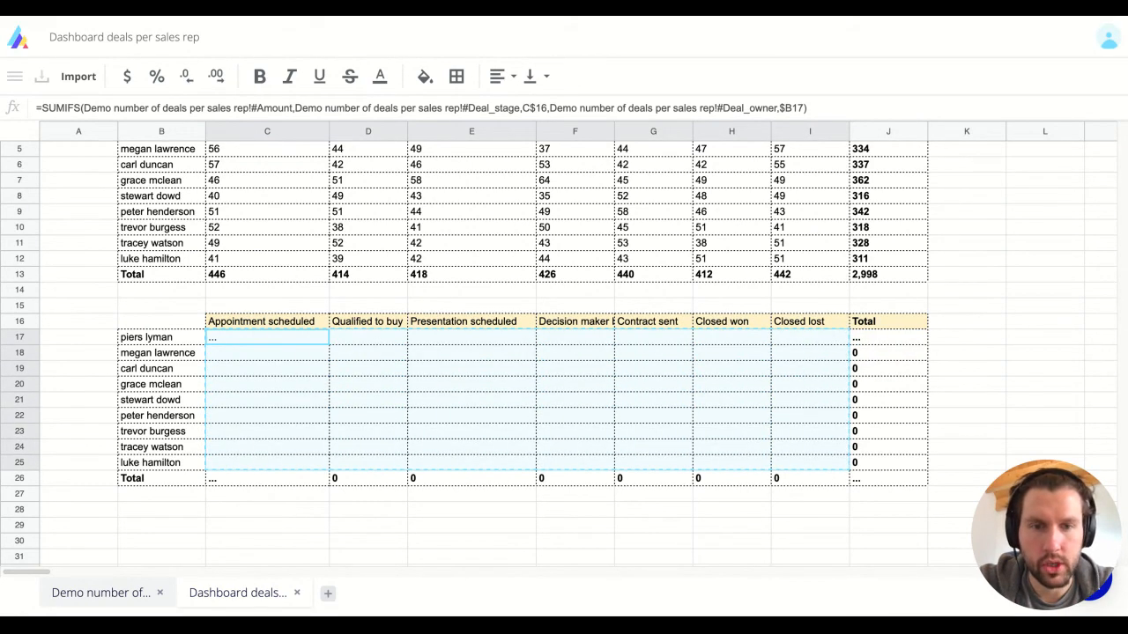
key("ctrl+v")
left_click(367, 337)
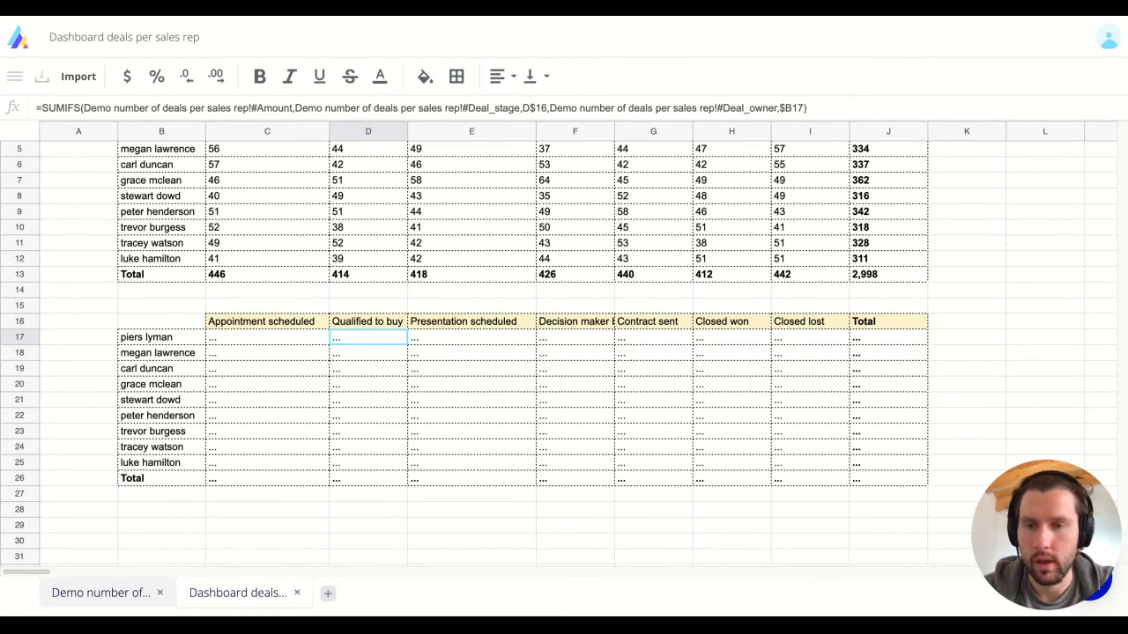
key("Left")
key("Left")
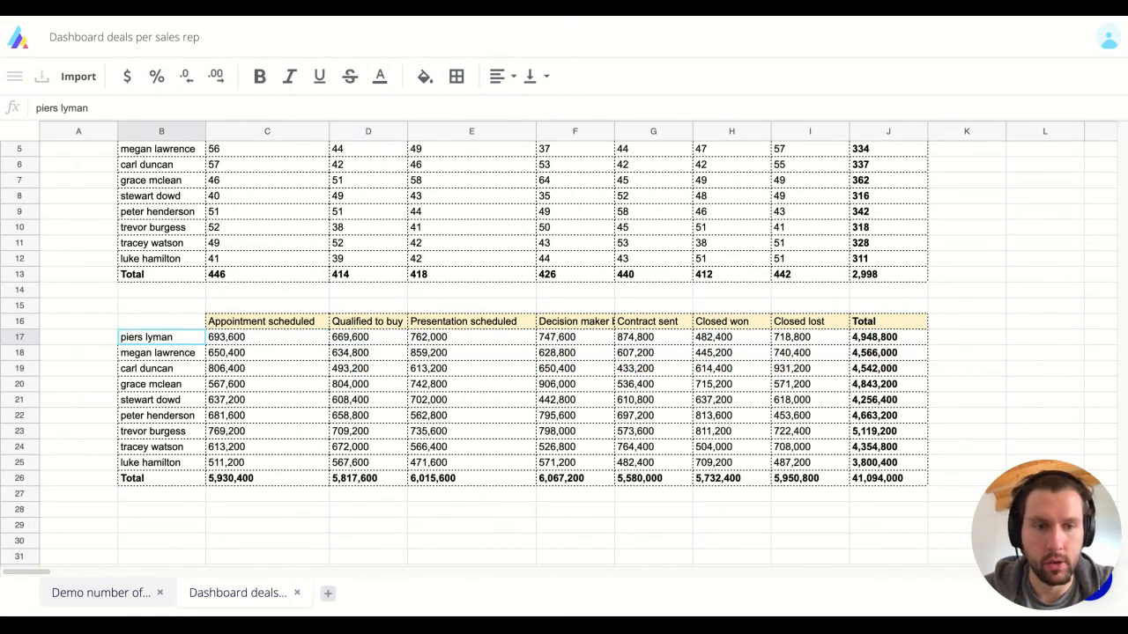